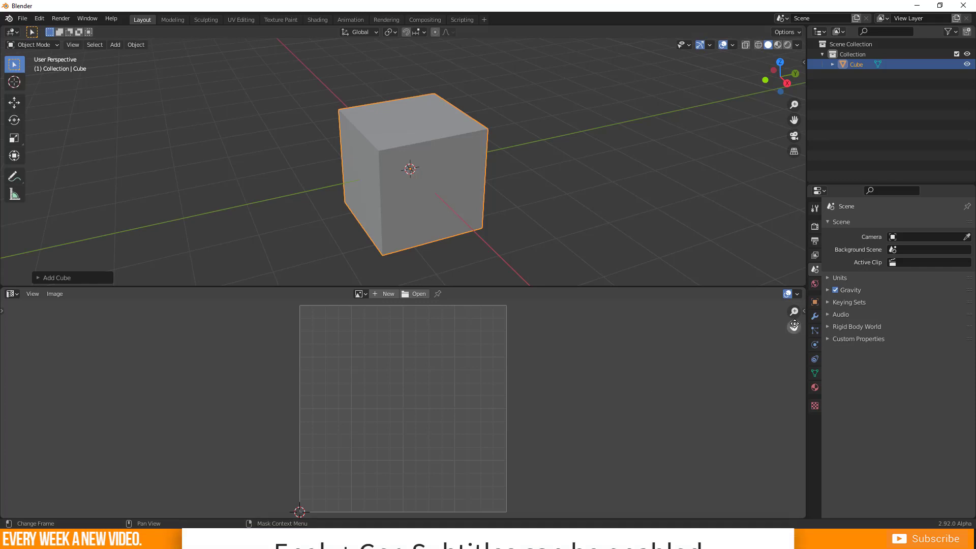
- Add a Geometry Nodes modifier to the cube
click(815, 316)
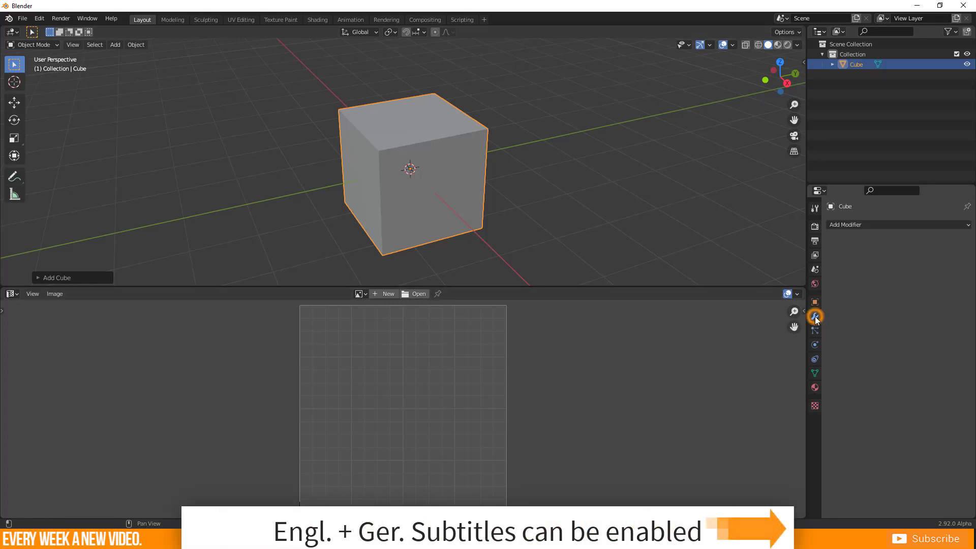
click(867, 224)
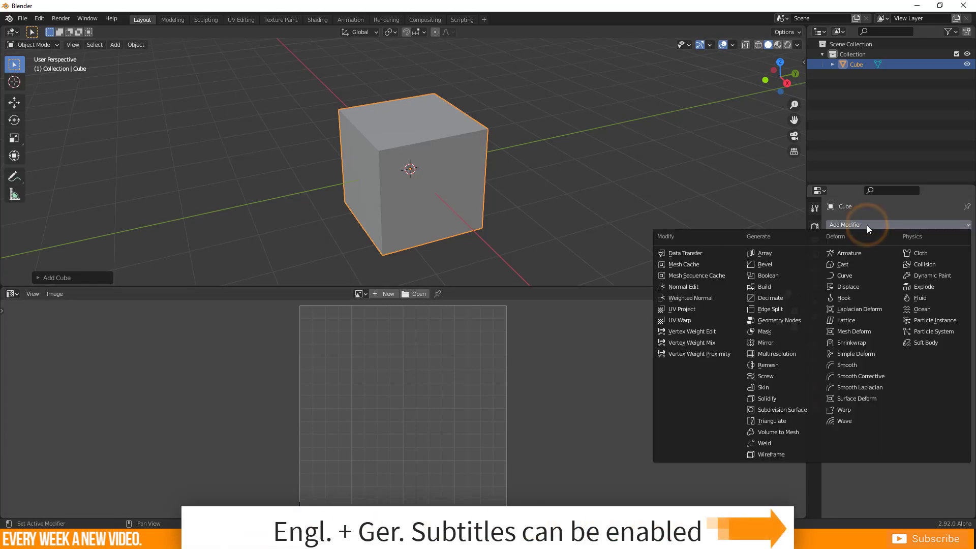
click(781, 319)
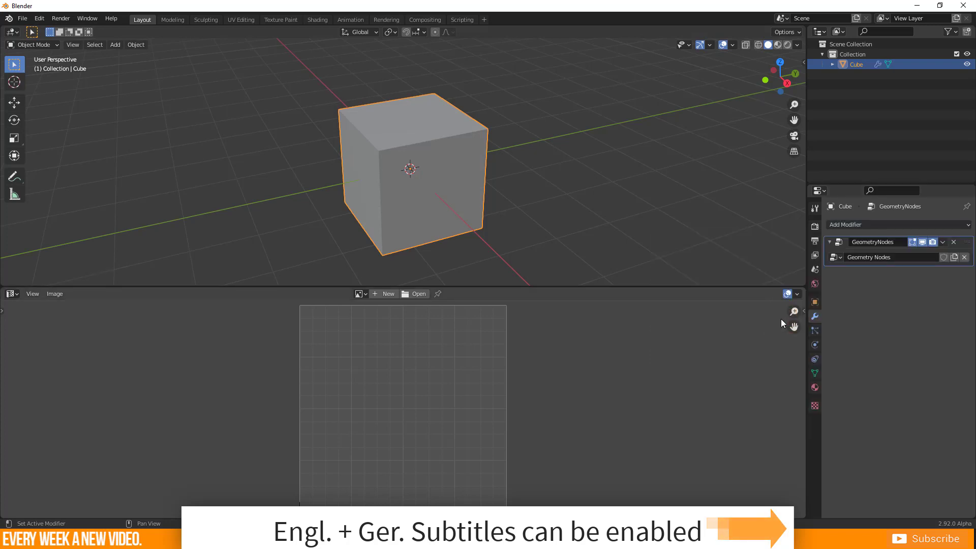
- Change the Image Editor area below the viewport to the Geometry Node Editor and fit the whole node tree in view
click(12, 295)
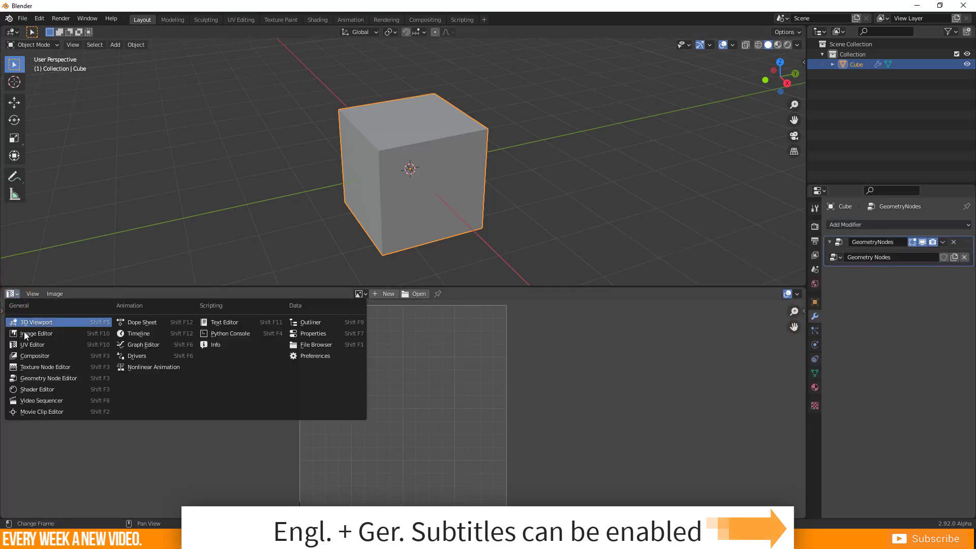
click(37, 379)
middle_drag(226, 428, 283, 349)
key(Home)
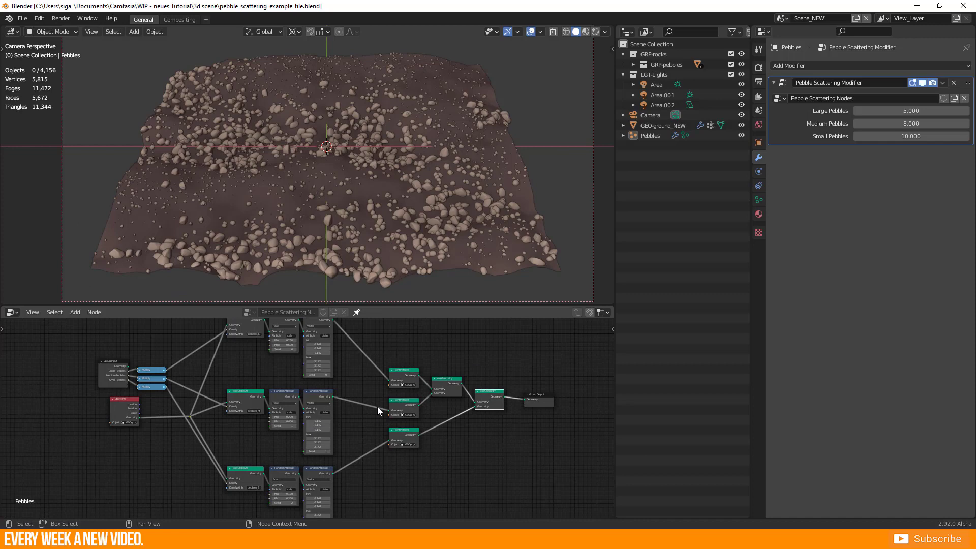
- In the Pebble Scattering Modifier, lower Medium Pebbles to 0 and adjust the Small Pebbles amount
scroll(391, 457, up, 3)
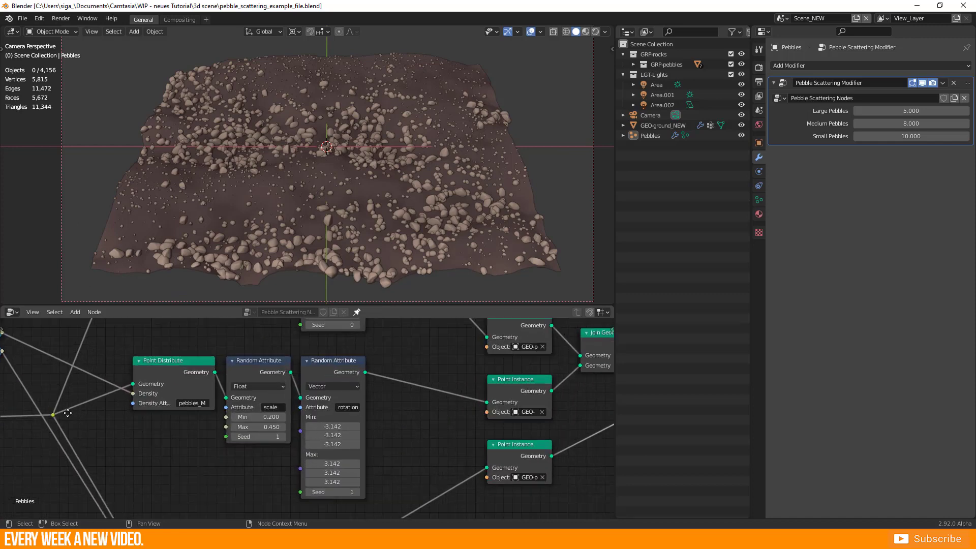
middle_drag(450, 416, 114, 424)
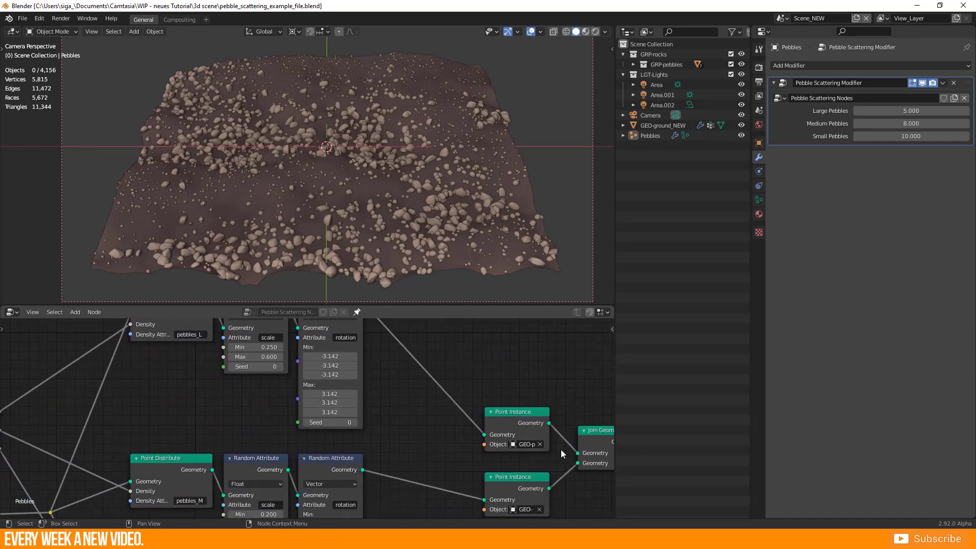
middle_drag(553, 446, 323, 366)
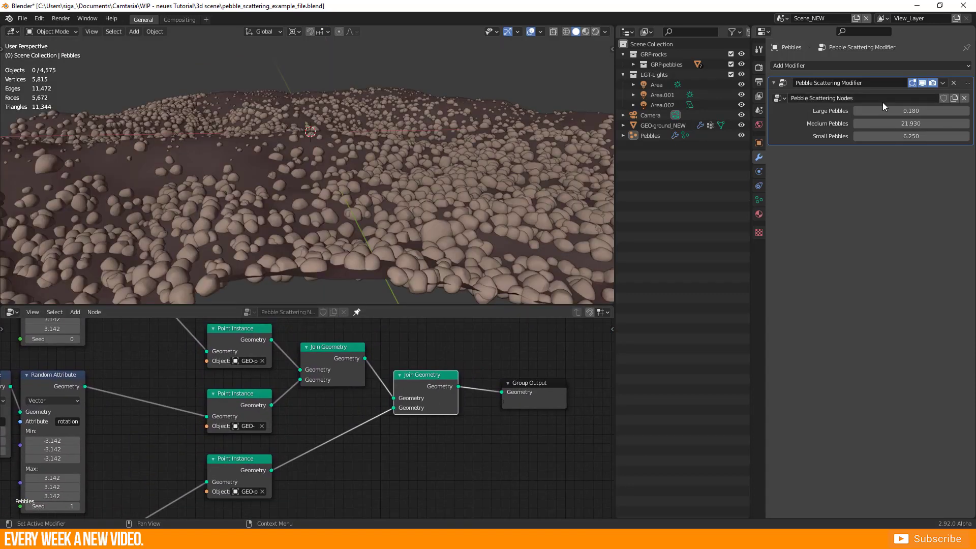
drag(875, 123, 854, 124)
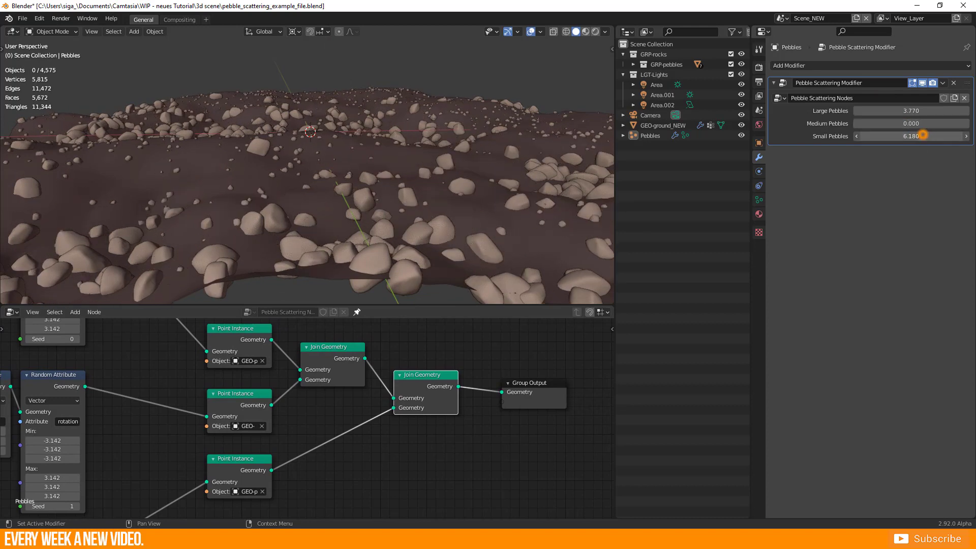
mouse_move(922, 136)
mouse_down()
mouse_move(902, 135)
mouse_move(907, 110)
mouse_move(920, 124)
mouse_up()
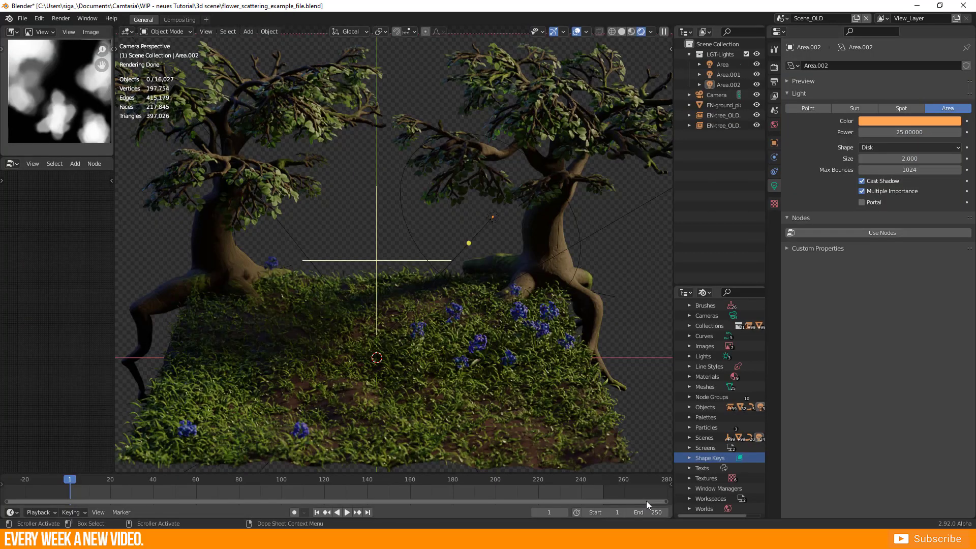
click(623, 32)
mouse_move(434, 372)
middle_down()
mouse_move(464, 363)
mouse_move(376, 403)
mouse_move(384, 315)
mouse_move(326, 340)
mouse_move(268, 323)
mouse_move(321, 348)
middle_up()
scroll(376, 403, up, 6)
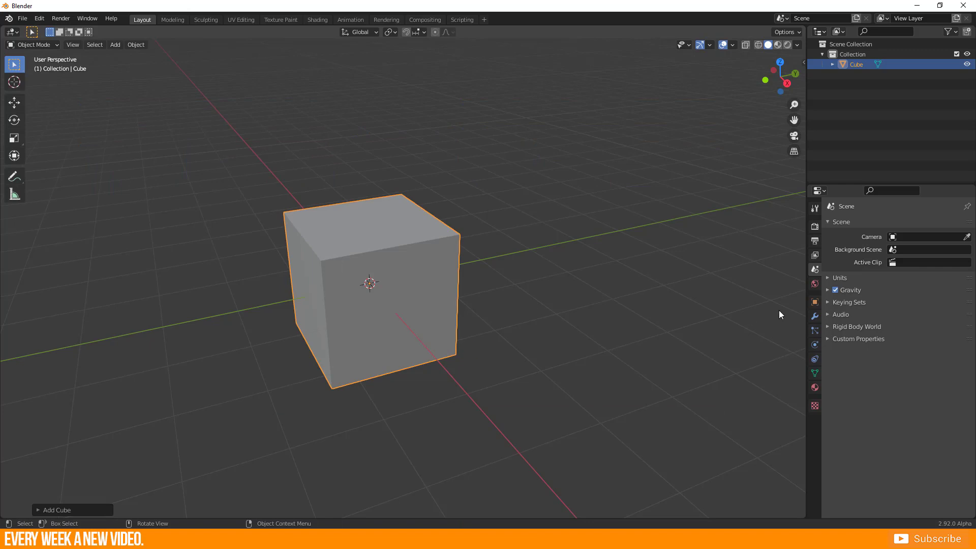
- Give the default cube in the new scene a Geometry Nodes modifier
click(814, 316)
click(855, 224)
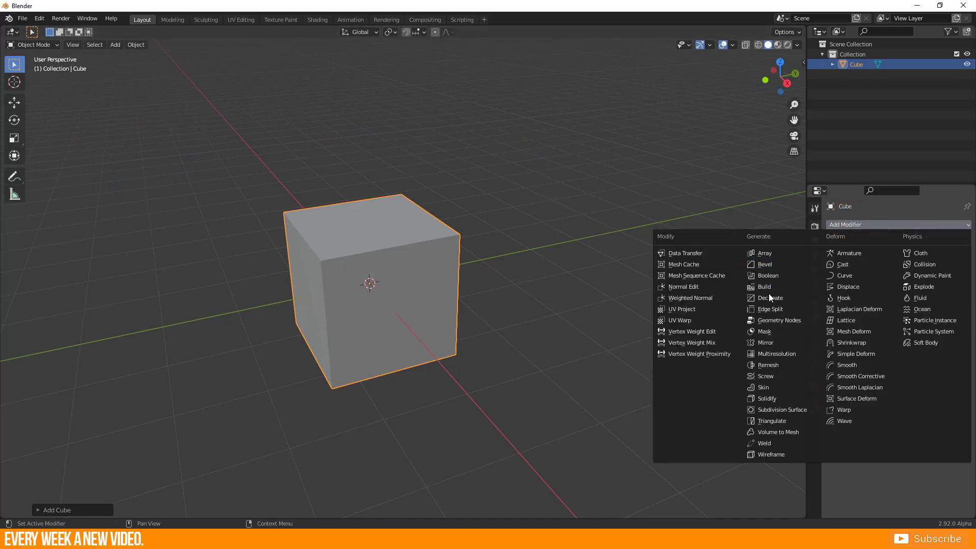
click(771, 320)
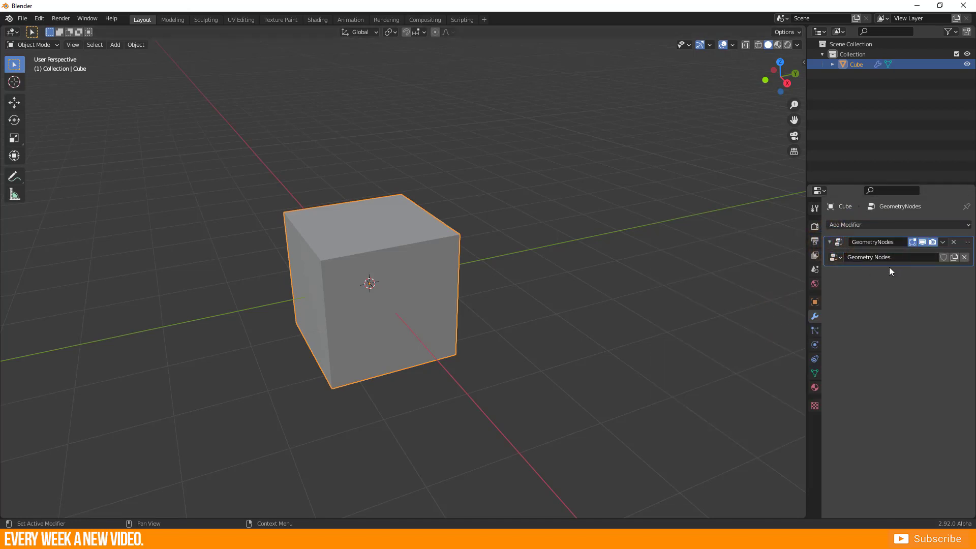
- Split the 3D viewport horizontally and turn the lower half into a Geometry Node Editor
drag(5, 515, 34, 261)
click(12, 268)
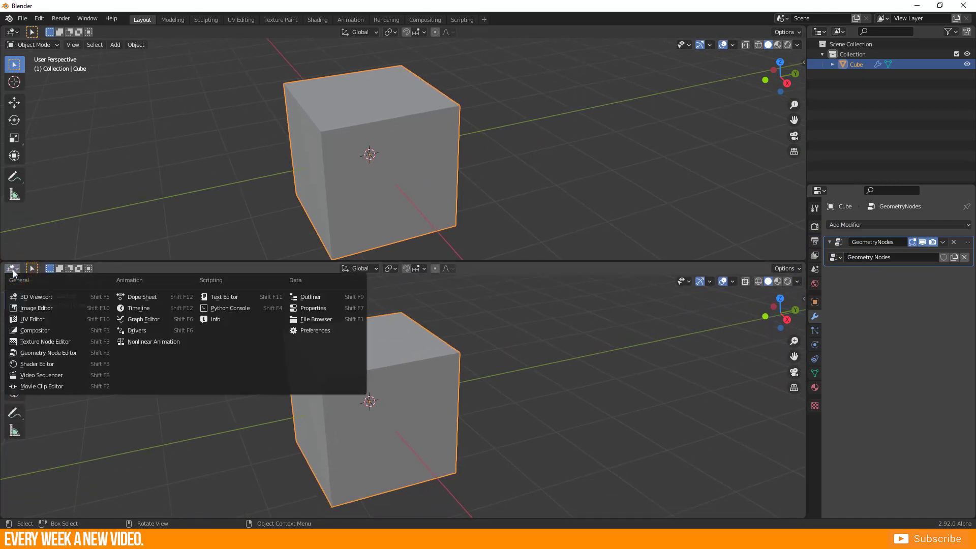
click(39, 357)
scroll(259, 411, up, 5)
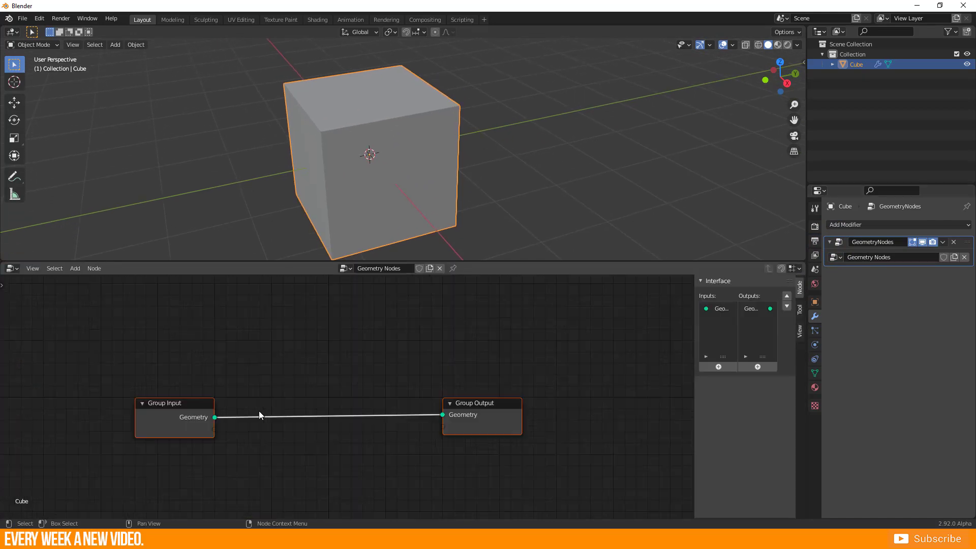
- Add Array and Subdivision modifiers to the cube below the Geometry Nodes modifier
click(846, 224)
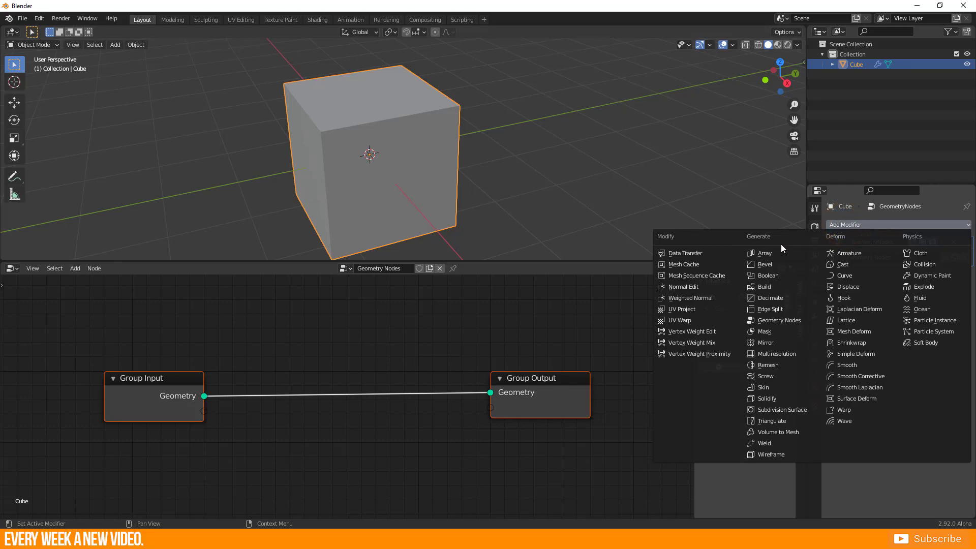
click(770, 253)
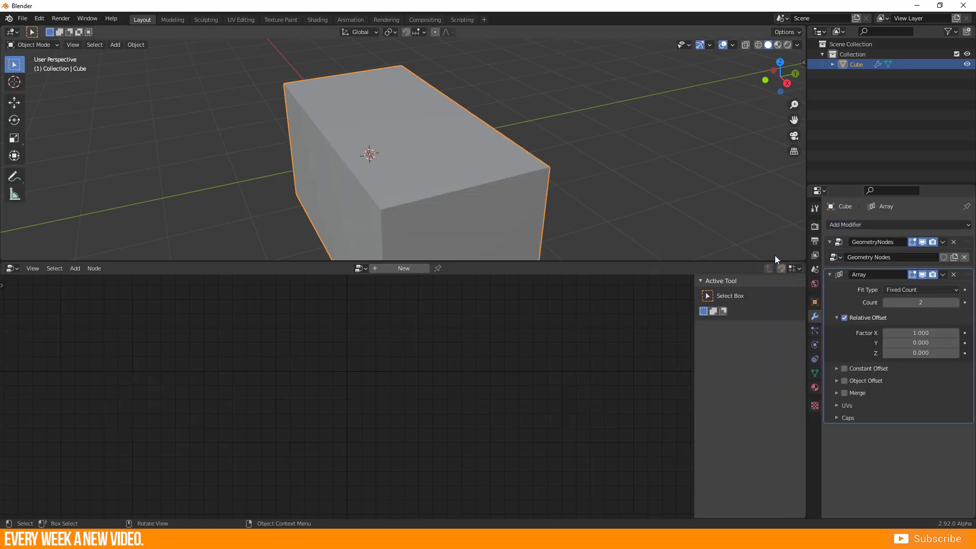
click(828, 275)
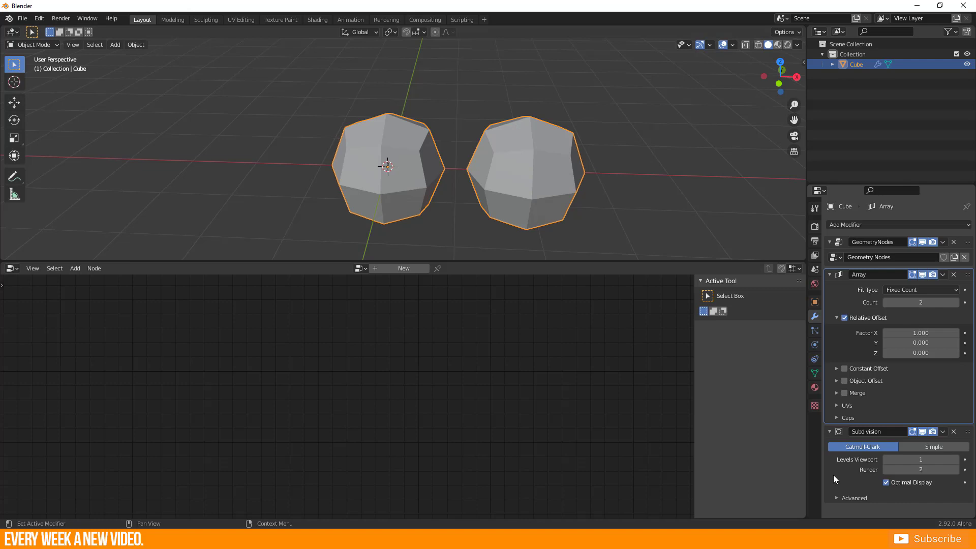
- Switch the active modifier between Subdivision, Geometry Nodes and Array to compare what the node editor displays for each
click(834, 477)
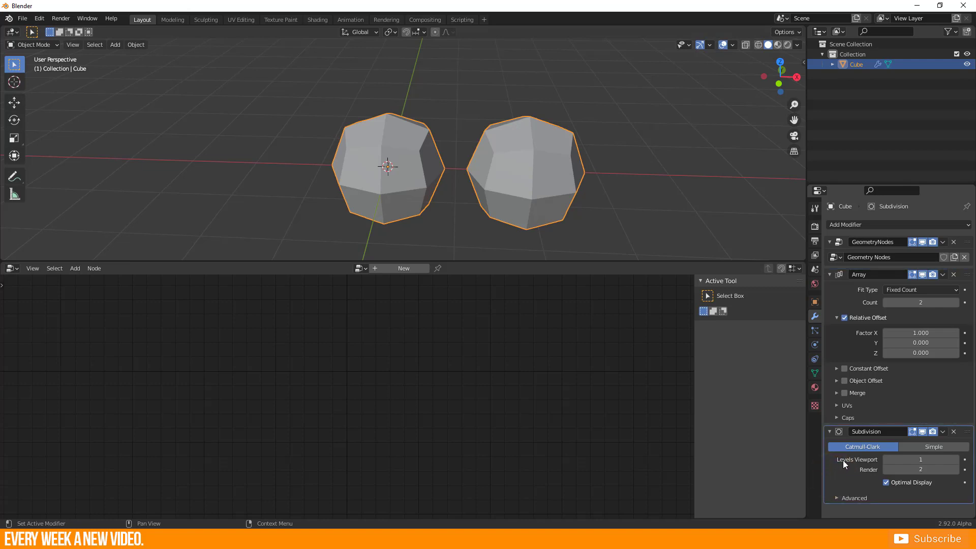
click(890, 413)
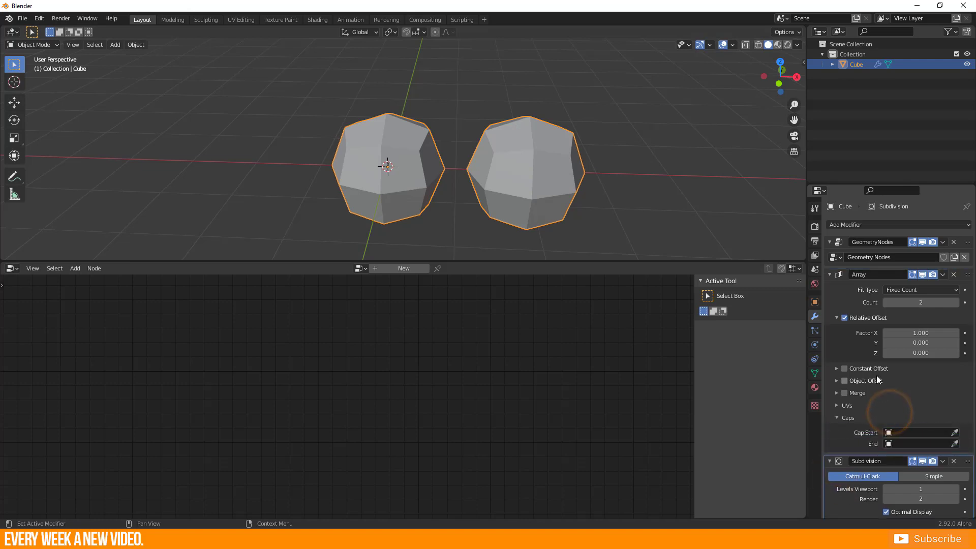
click(840, 261)
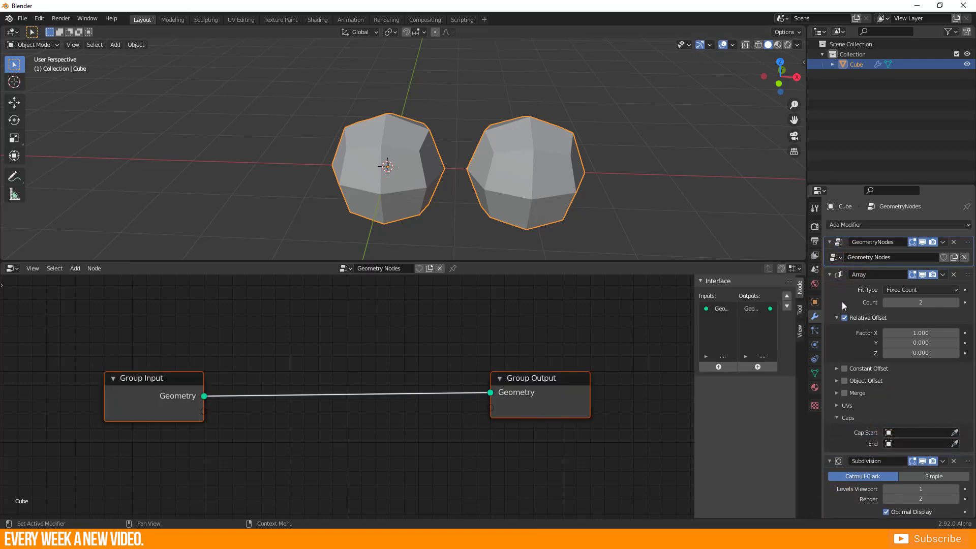
click(842, 440)
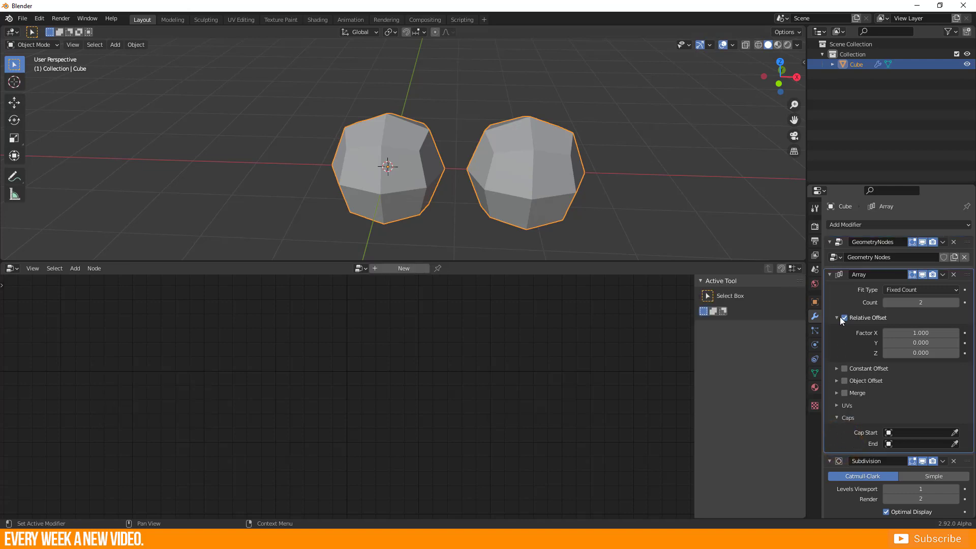
click(842, 264)
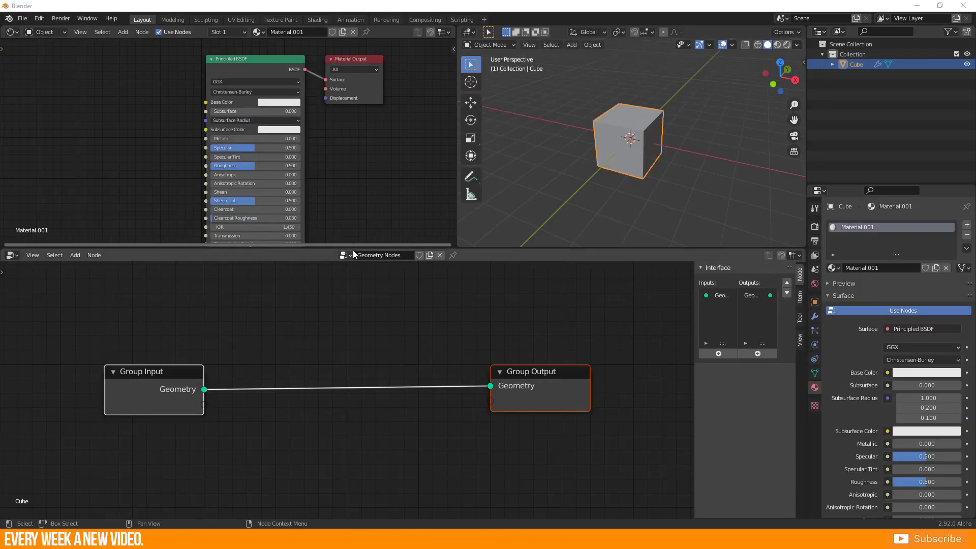
- Enlarge the shader editor area and slightly reposition the Principled BSDF and Material Output nodes
drag(353, 250, 353, 371)
scroll(314, 331, up, 3)
middle_drag(313, 330, 277, 287)
mouse_move(255, 54)
mouse_down()
mouse_move(246, 44)
mouse_move(250, 61)
mouse_up()
mouse_move(351, 52)
mouse_down()
mouse_move(362, 79)
mouse_move(361, 59)
mouse_up()
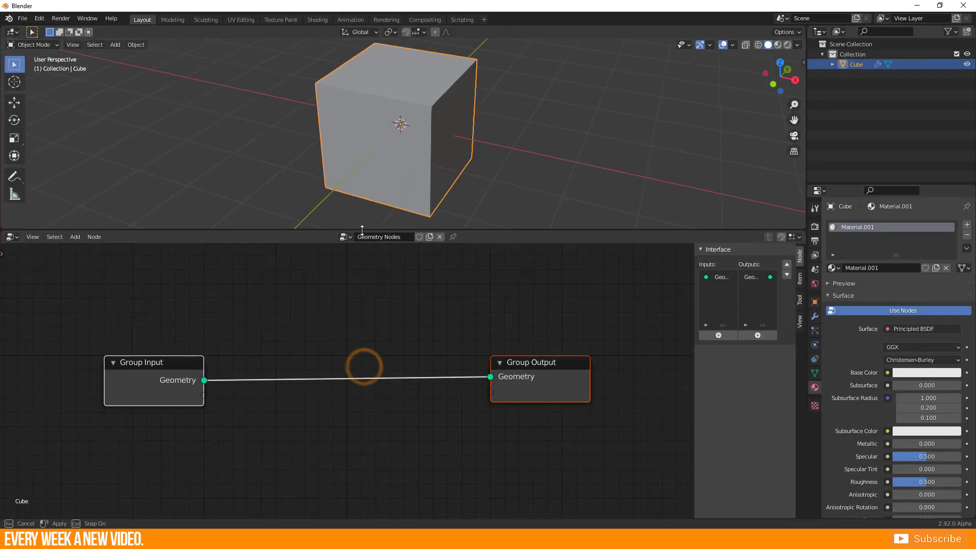
- Reposition the Group Input and Group Output nodes so that their Geometry sockets line up horizontally
drag(182, 356, 233, 340)
click(294, 387)
click(609, 339)
drag(610, 340, 598, 346)
click(345, 326)
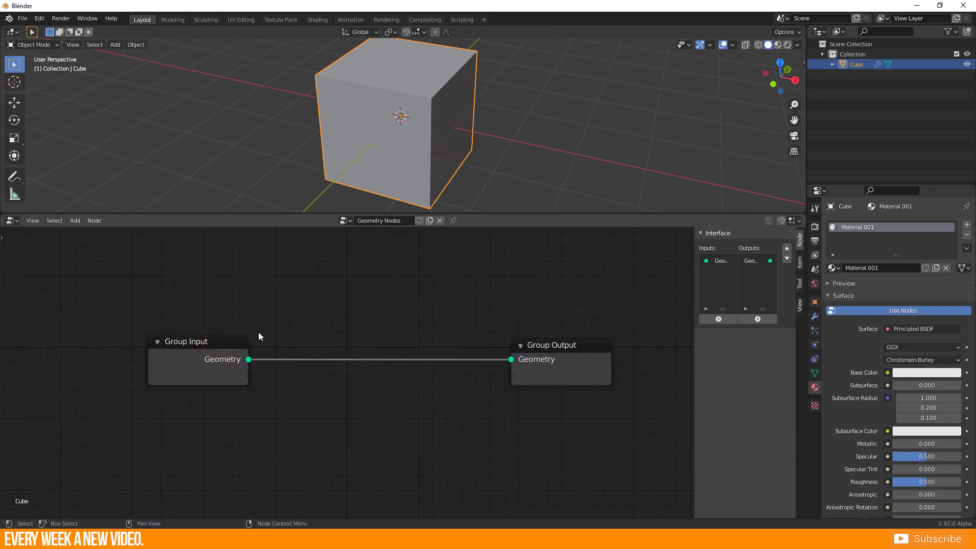
- Move the Group Output node closer to the Group Input node and deselect it
click(237, 343)
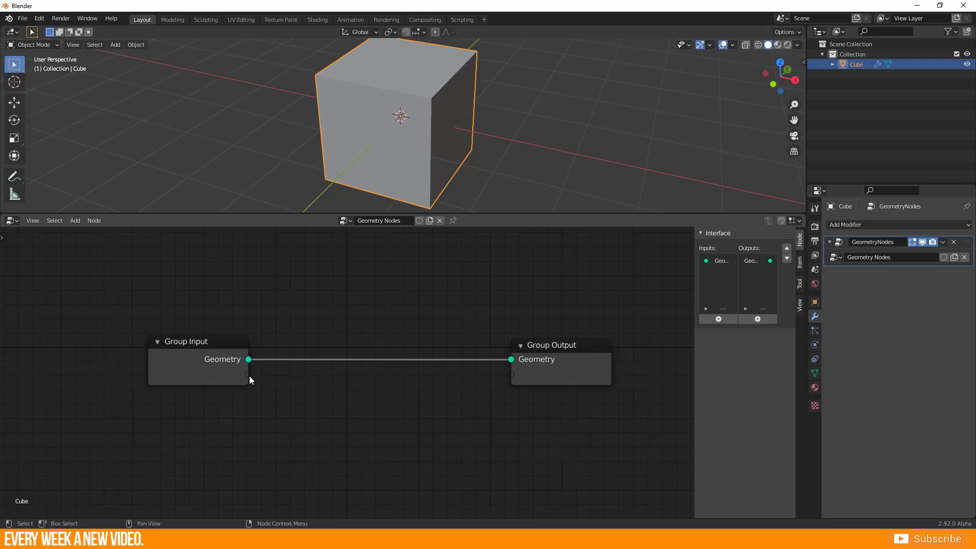
click(200, 376)
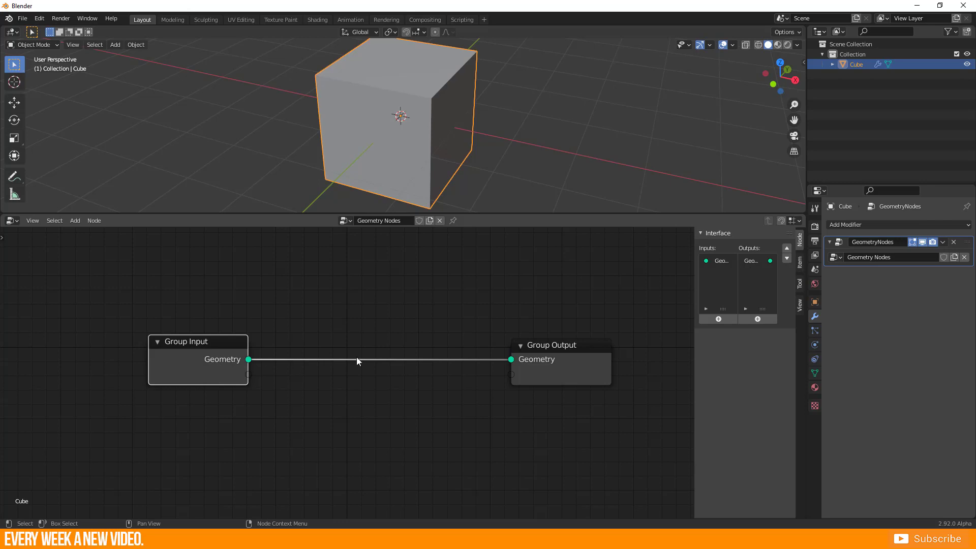
click(550, 379)
drag(553, 379, 483, 378)
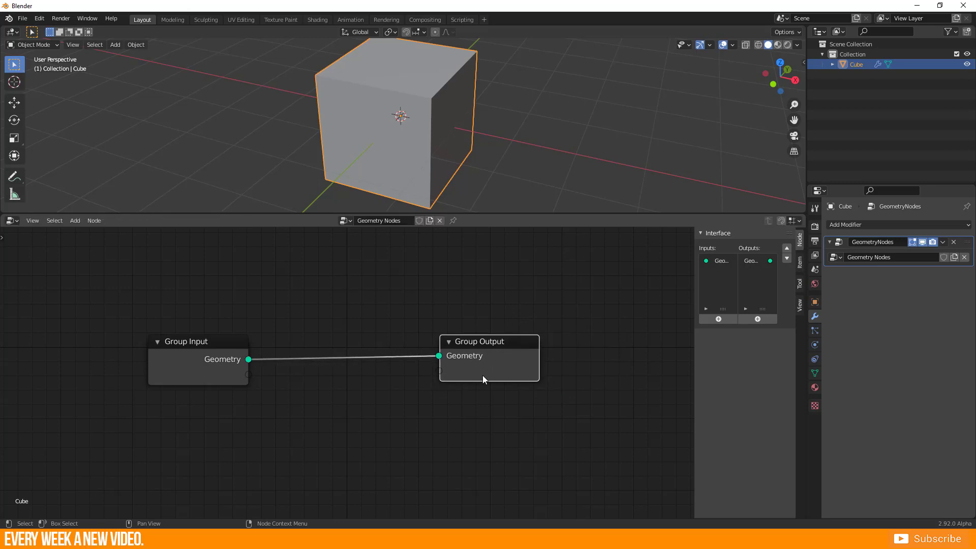
click(467, 405)
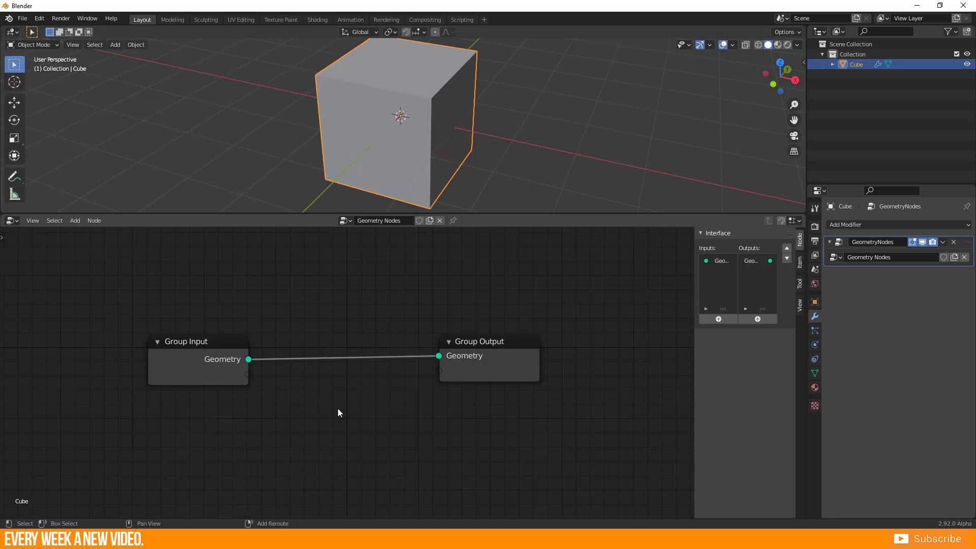
- Browse the node categories available for adding, such as Mesh, Geometry, Color, Point, Utilities and Vector
key(shift+a)
mouse_move(338, 409)
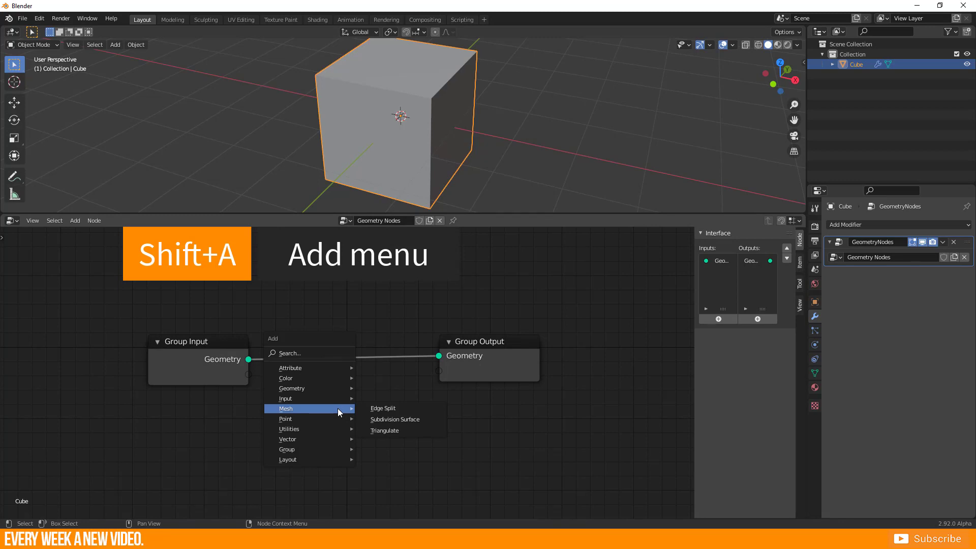
click(289, 294)
click(80, 221)
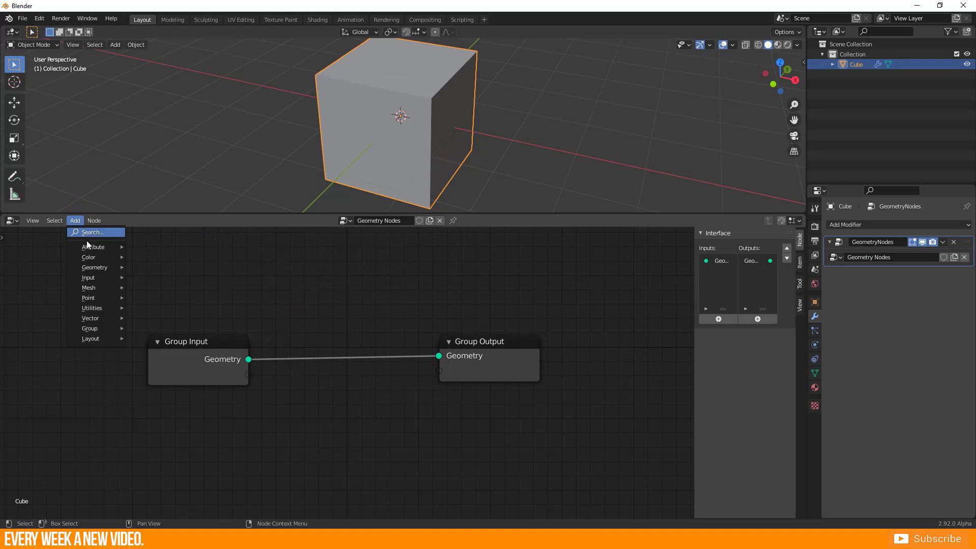
mouse_move(89, 257)
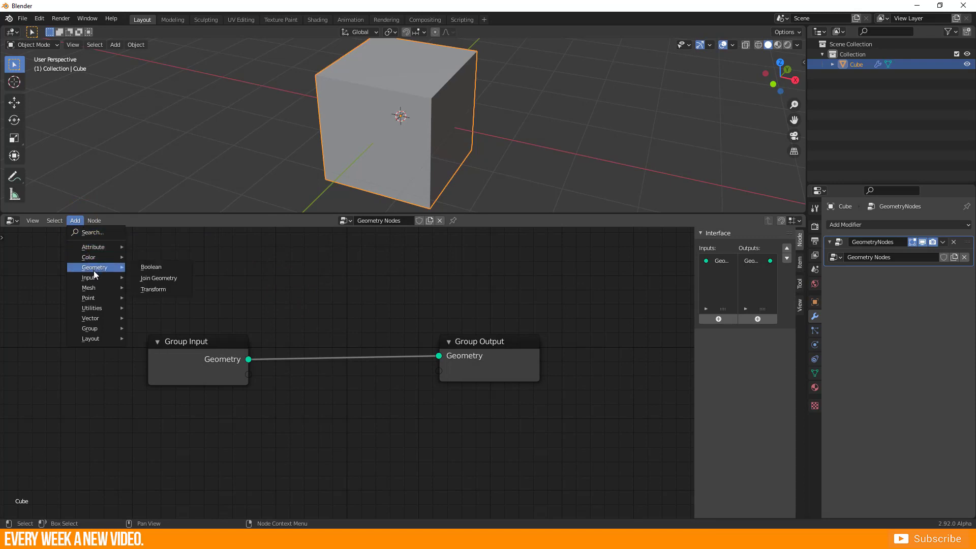
mouse_move(94, 289)
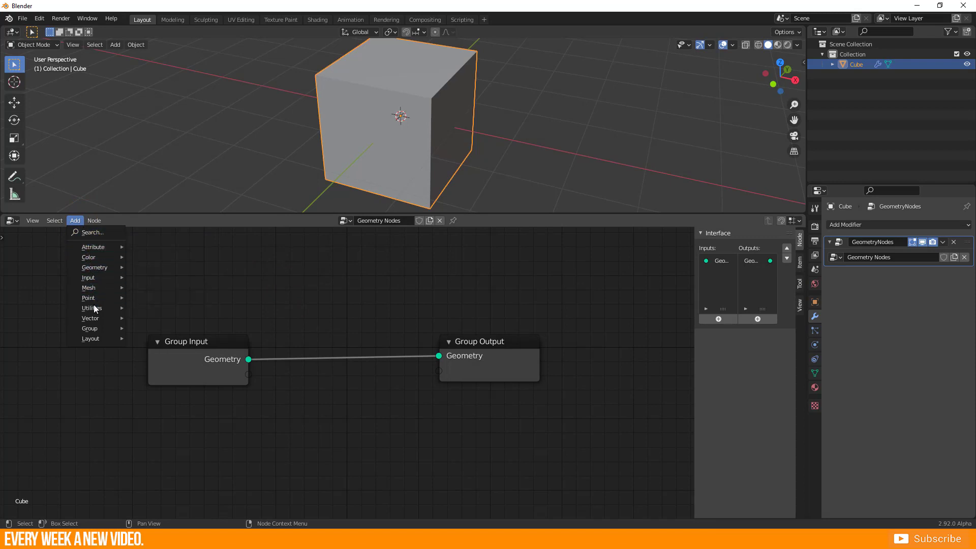
mouse_move(94, 318)
mouse_move(95, 340)
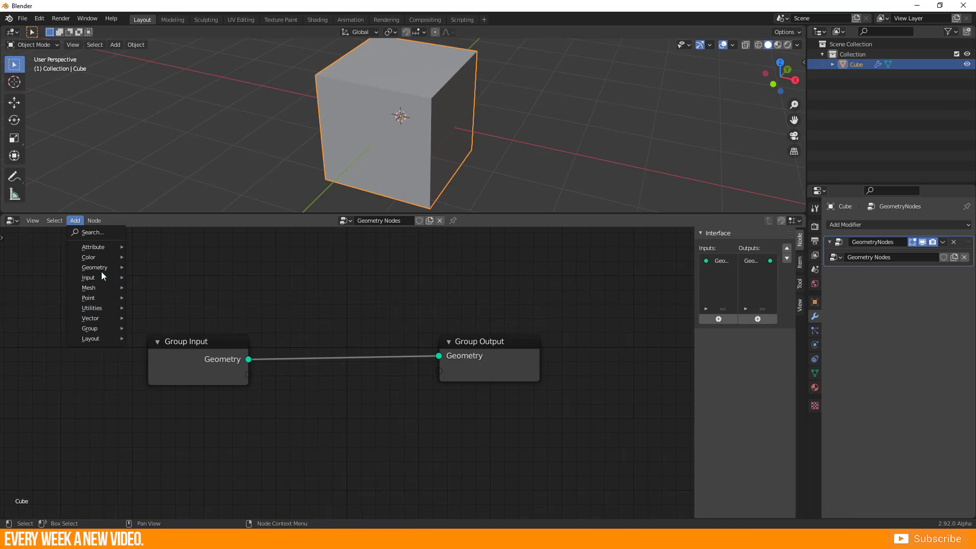
- Add a Transform node and insert it on the link between Group Input and Group Output
mouse_move(101, 272)
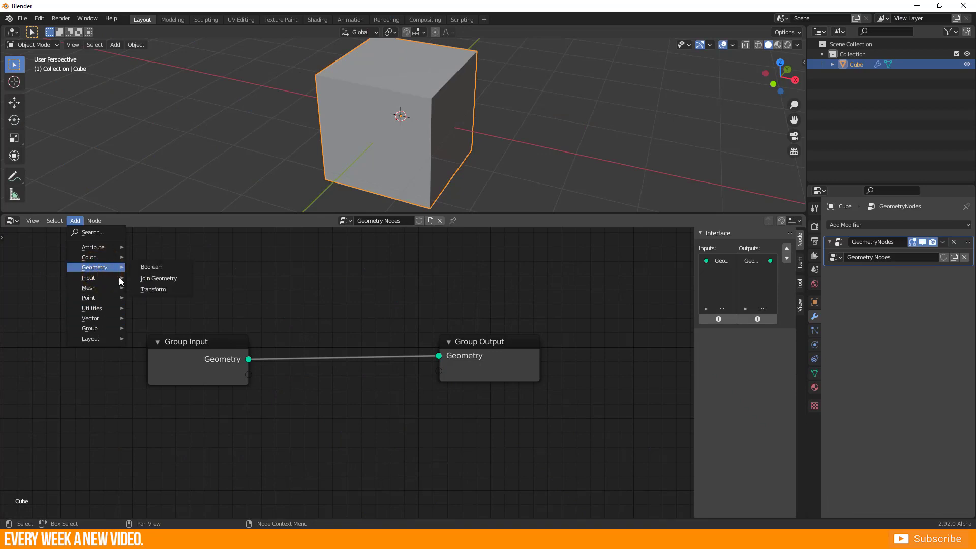
click(145, 289)
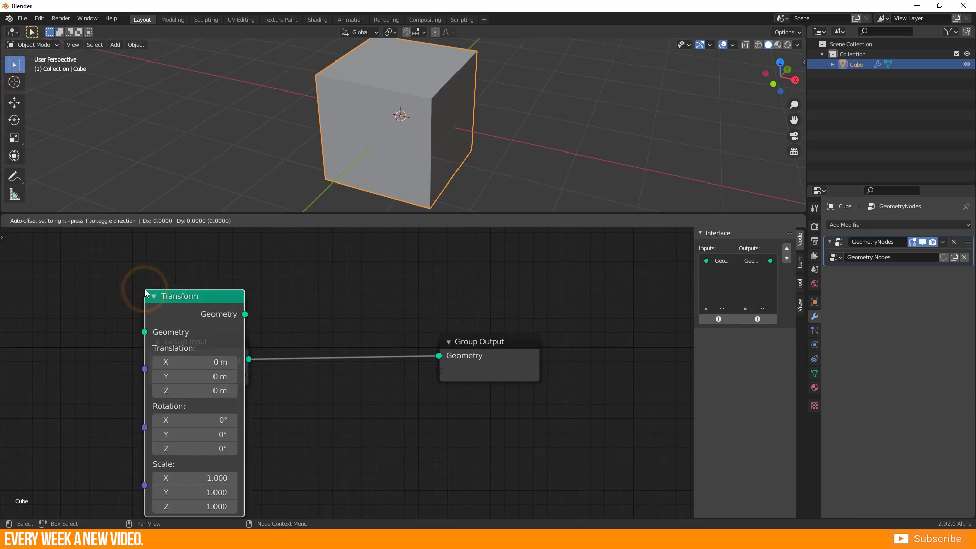
click(294, 290)
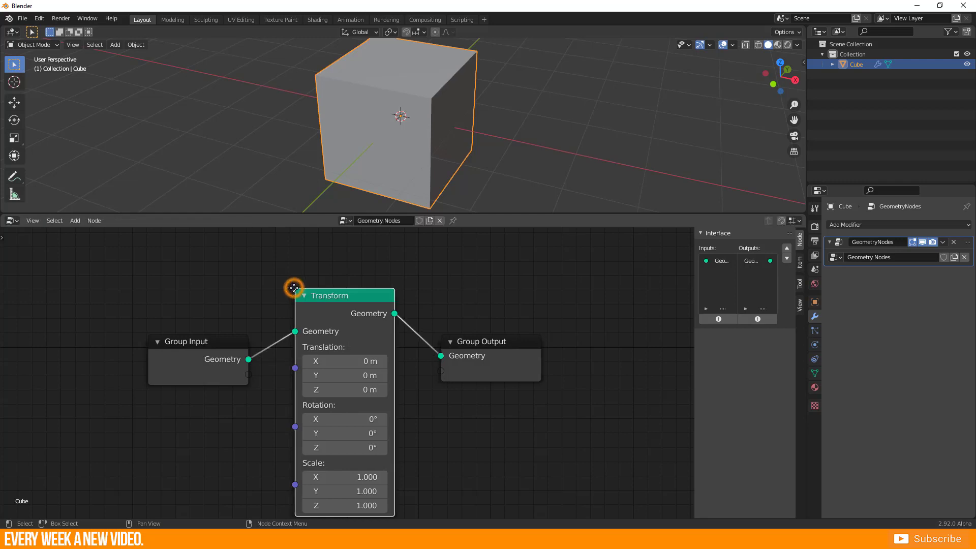
- Take the Transform node off the link and place it unconnected below the Group Input and Group Output nodes
drag(218, 291, 361, 392)
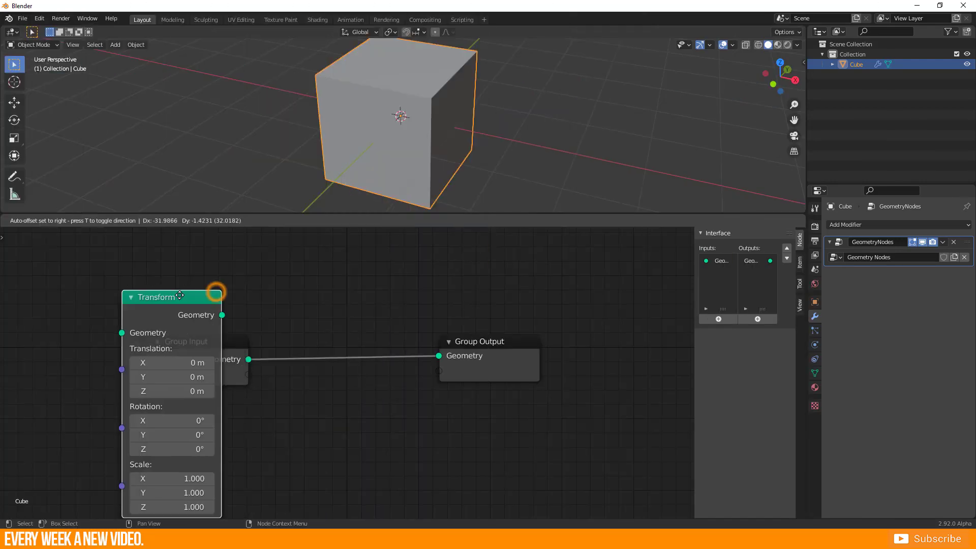
scroll(361, 392, down, 2)
middle_drag(392, 389, 385, 331)
drag(325, 337, 330, 342)
- Wire Group Input's Geometry through the Transform node to Group Output, and align the Transform node between them
drag(255, 300, 330, 314)
drag(293, 373, 294, 369)
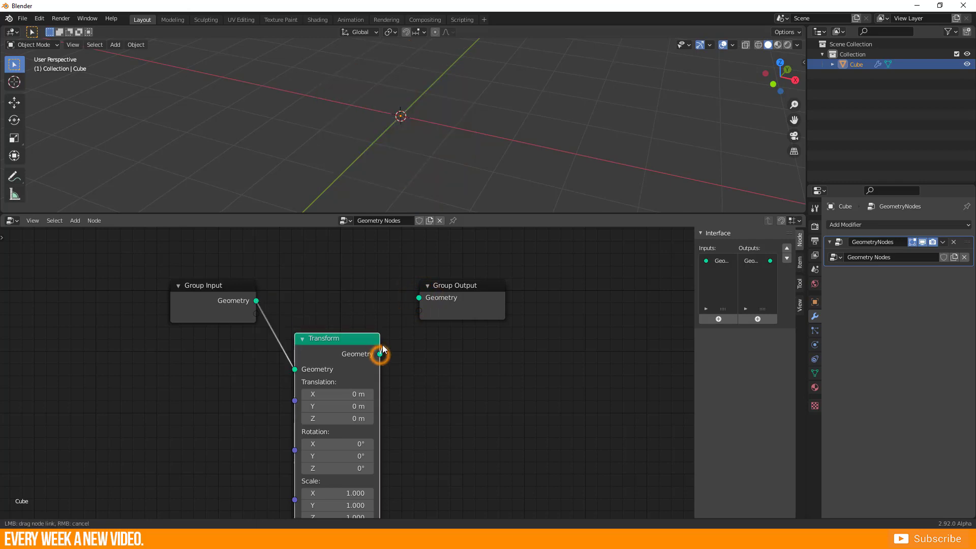
drag(380, 354, 418, 300)
alt+drag(328, 337, 330, 273)
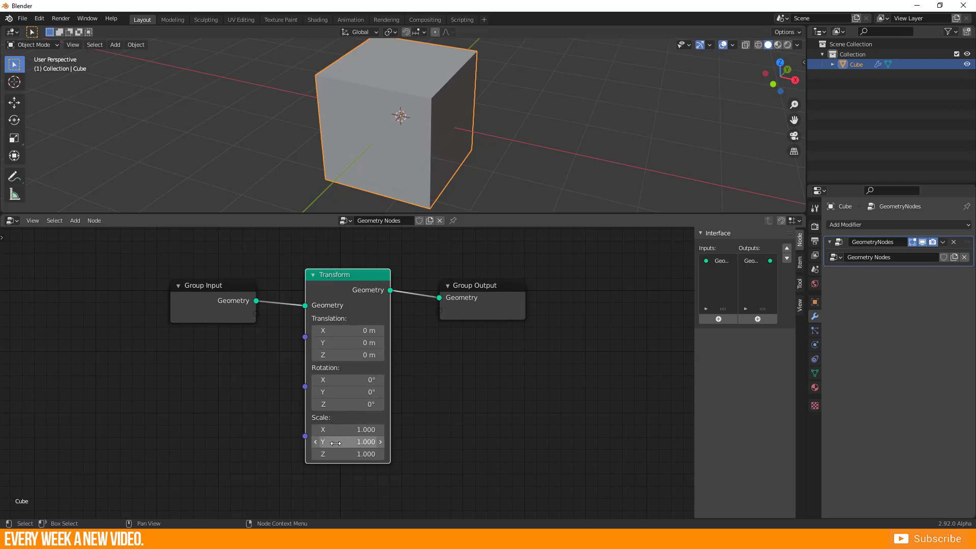
- Move the cube object away from the world origin along the ground in the viewport
scroll(377, 170, down, 5)
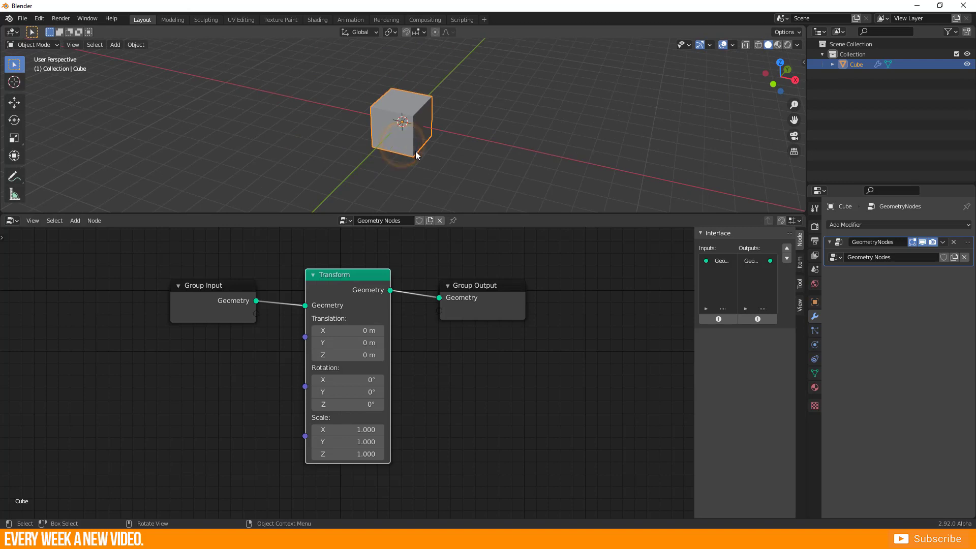
key(g)
click(243, 137)
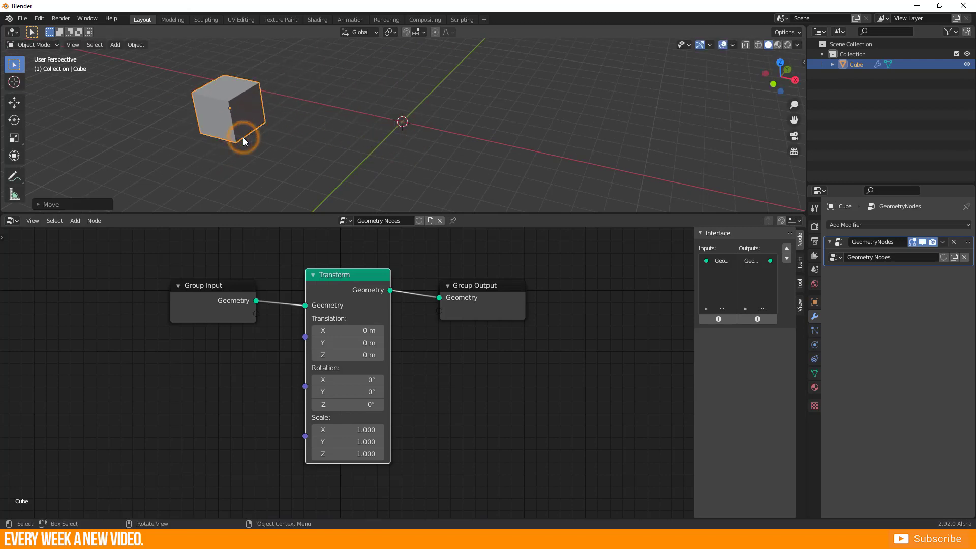
- Set the Transform node's Translation to X 2.5 m and Y 1.7 m, Rotation X to 36.8°, and Scale to Y 1.5 and Z 1.1
drag(338, 329, 359, 330)
drag(345, 342, 362, 420)
drag(352, 381, 371, 381)
drag(340, 442, 358, 452)
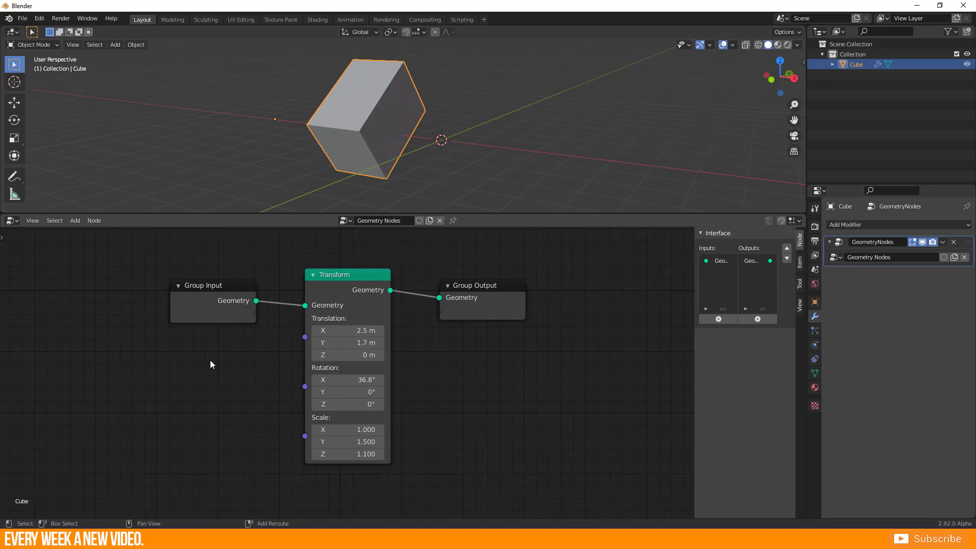
- Add a Subdivision Surface node on the link between Group Input and Transform
key(shift+a)
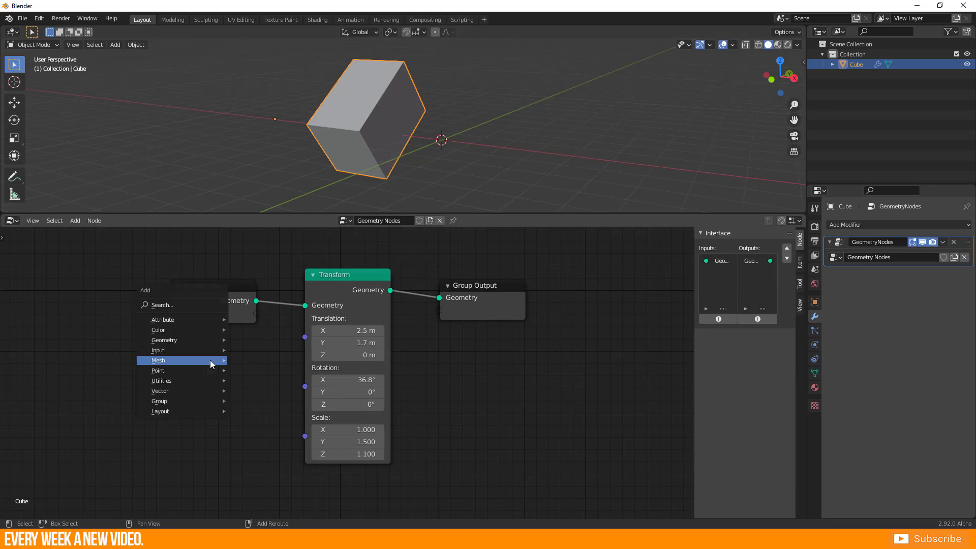
mouse_move(210, 361)
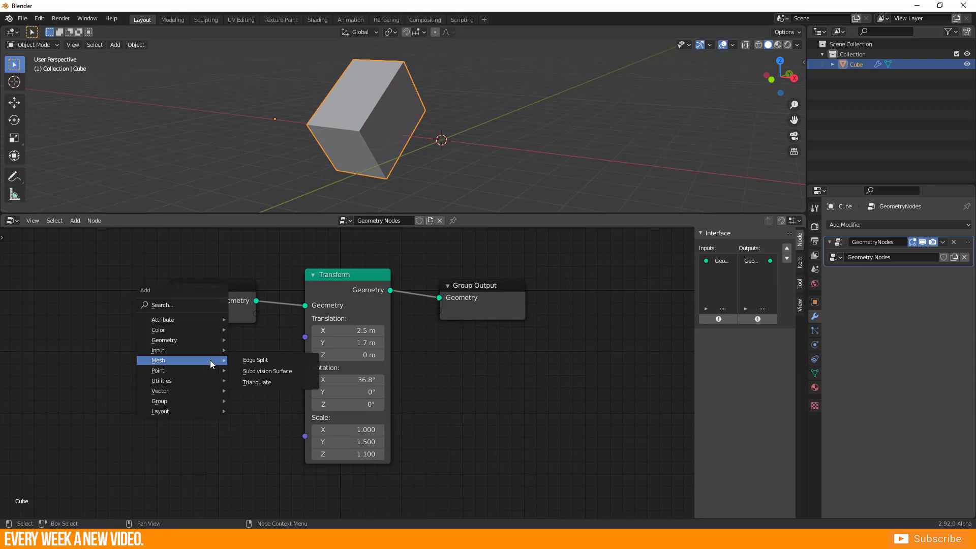
click(266, 371)
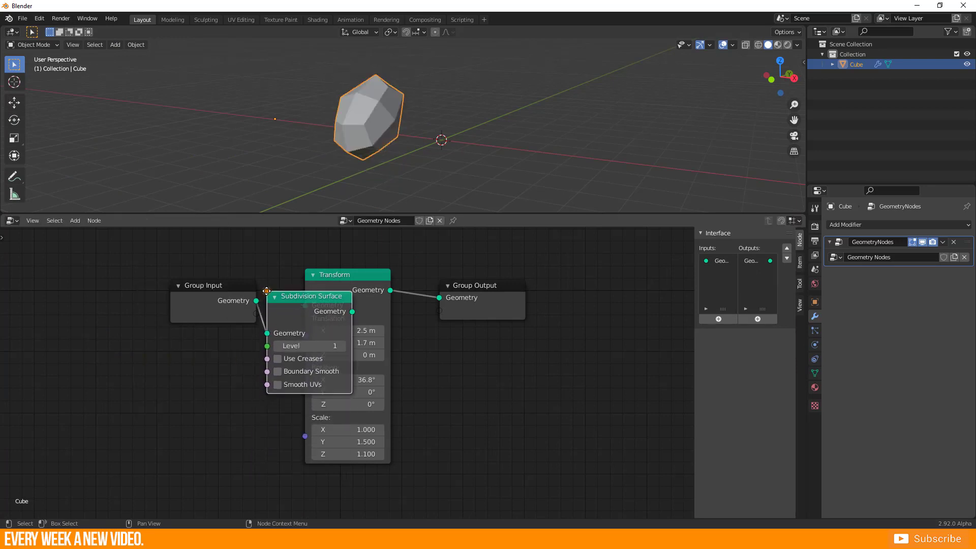
click(265, 297)
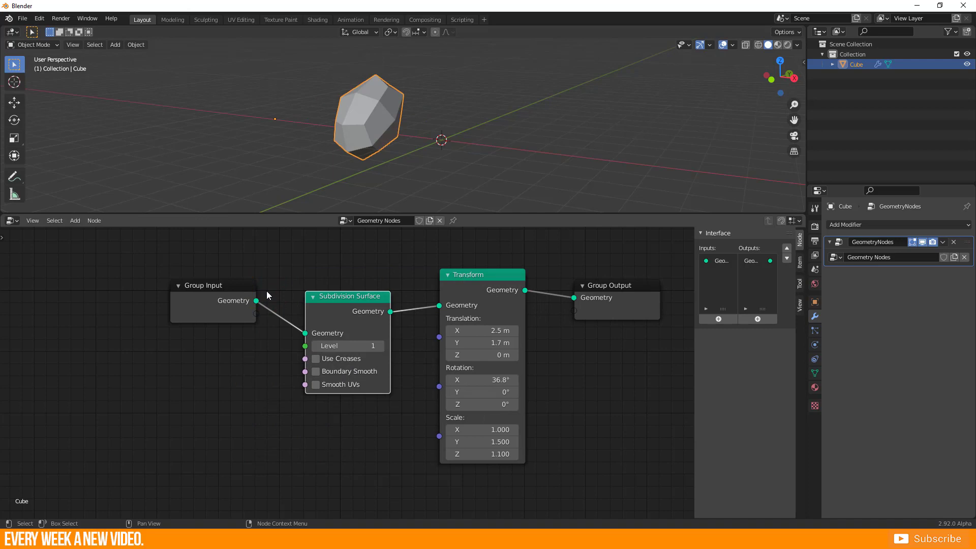
- Try several values for the Subdivision Surface node's Level and set it to 2
click(381, 346)
click(381, 346)
click(381, 346)
scroll(360, 149, up, 3)
click(315, 347)
click(314, 347)
click(315, 347)
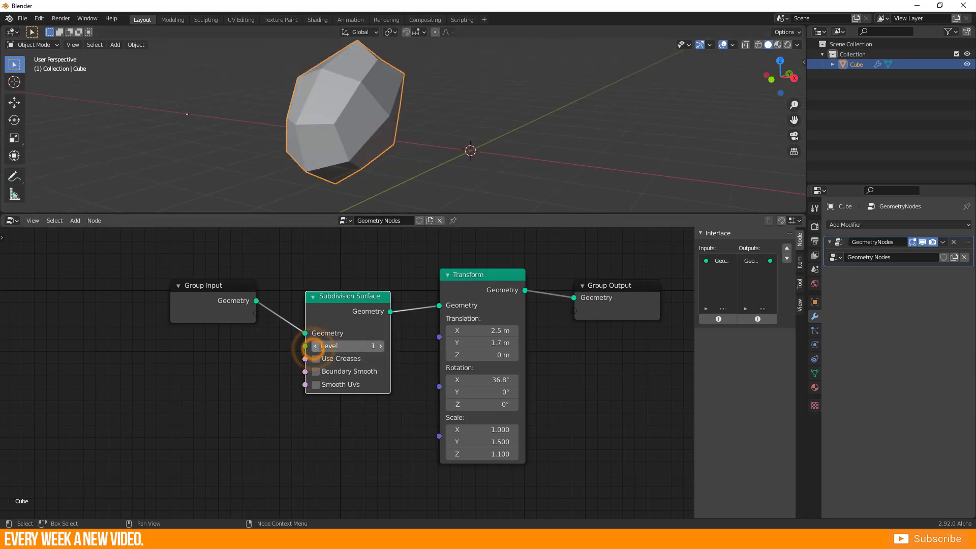
click(382, 347)
click(315, 346)
click(315, 346)
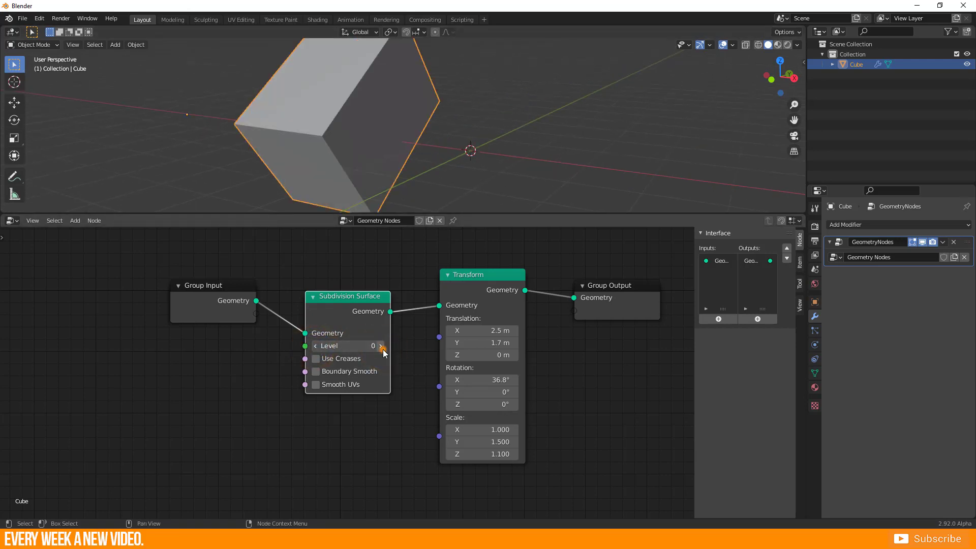
double_click(380, 346)
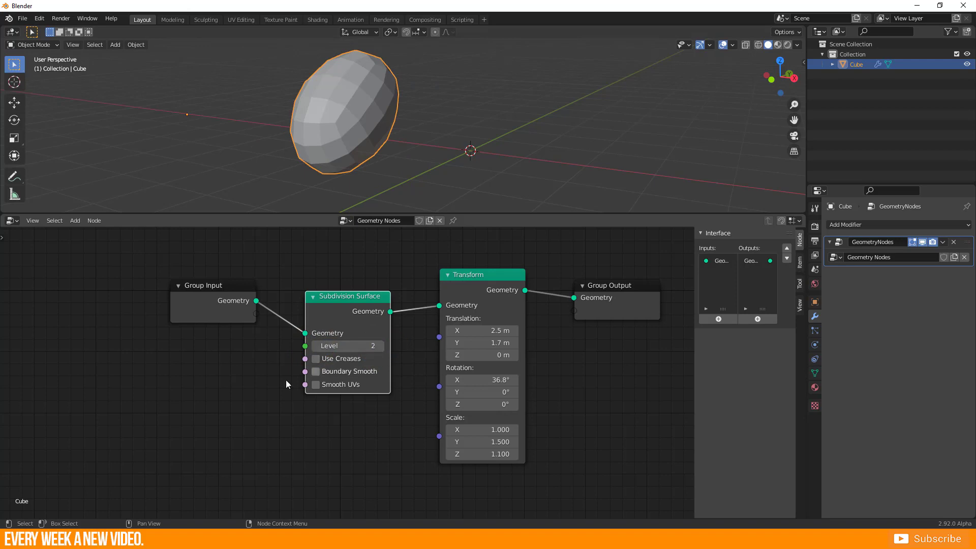
- Insert a Triangulate node between Transform and Group Output, and turn on the wireframe overlay in the viewport
click(239, 390)
key(shift+a)
mouse_move(239, 390)
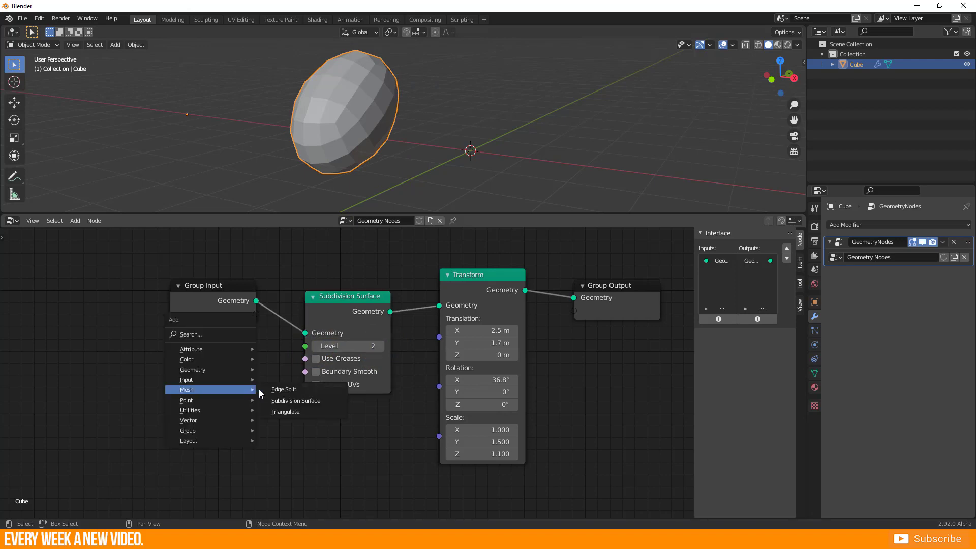
click(282, 411)
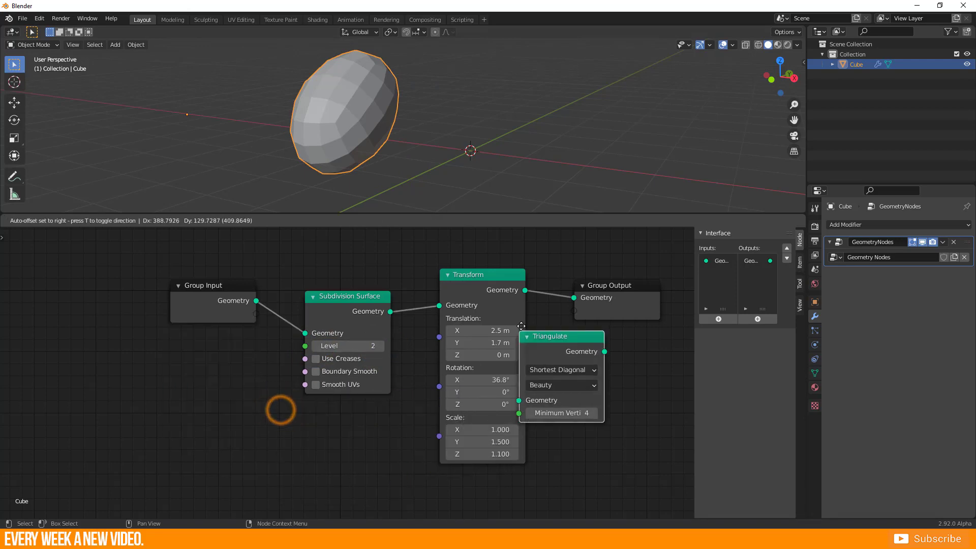
click(618, 320)
click(732, 44)
click(670, 217)
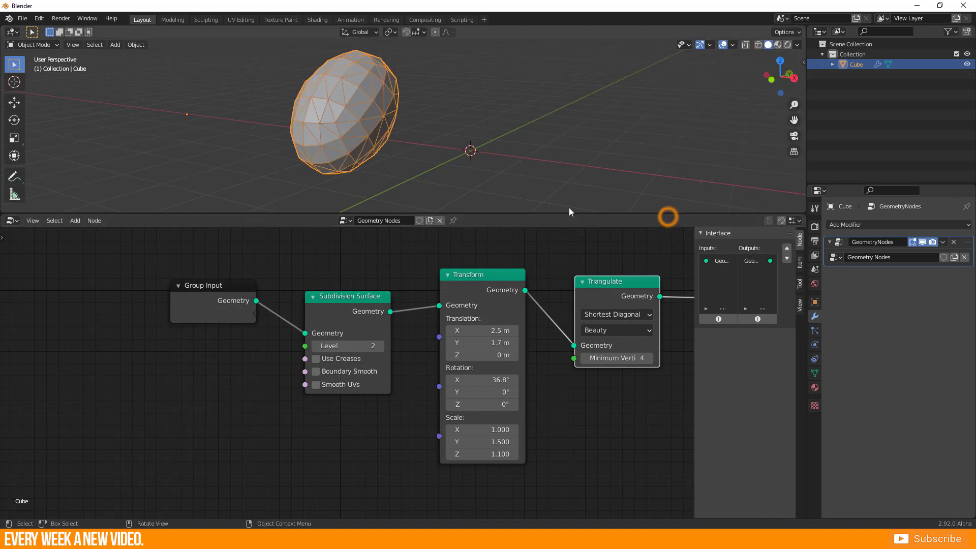
- Bypass the Triangulate node by linking Transform directly to Group Output, and wire it back in between the two
middle_drag(624, 288, 452, 305)
drag(458, 299, 462, 366)
drag(405, 428, 536, 314)
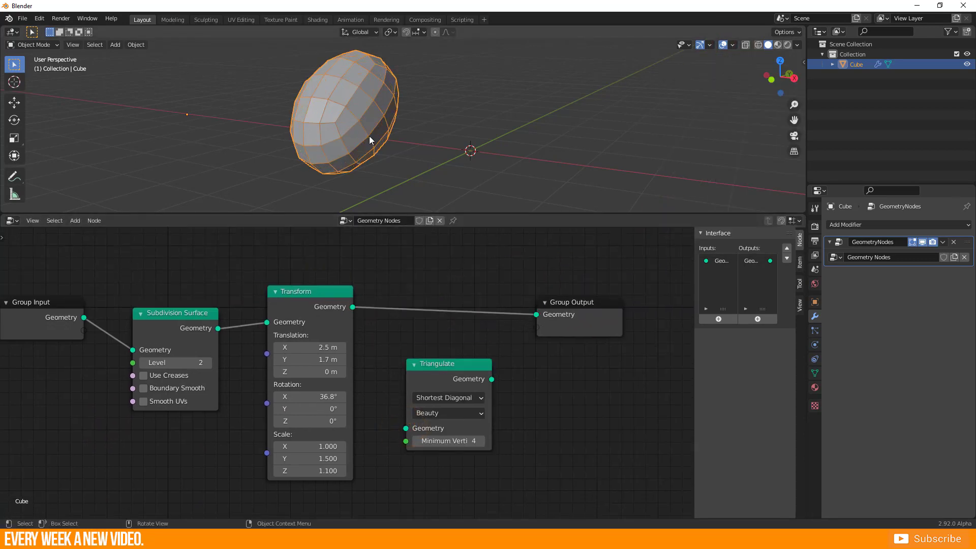
drag(353, 307, 405, 428)
drag(492, 379, 536, 314)
middle_drag(392, 345, 406, 328)
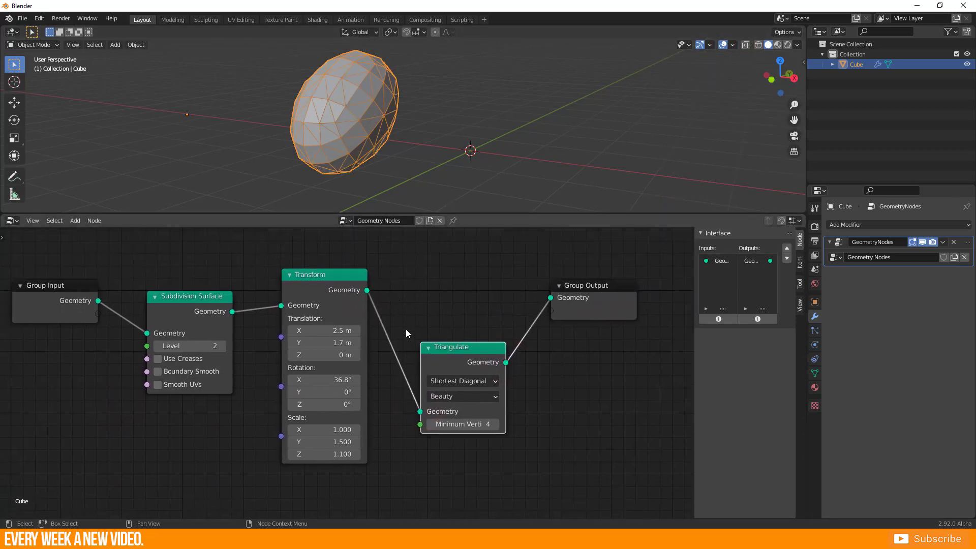
- Try the Triangulate node ahead of Transform, placing it after Subdivision Surface and linking Transform to Group Output
drag(315, 271, 445, 256)
drag(501, 348, 338, 345)
drag(550, 298, 501, 307)
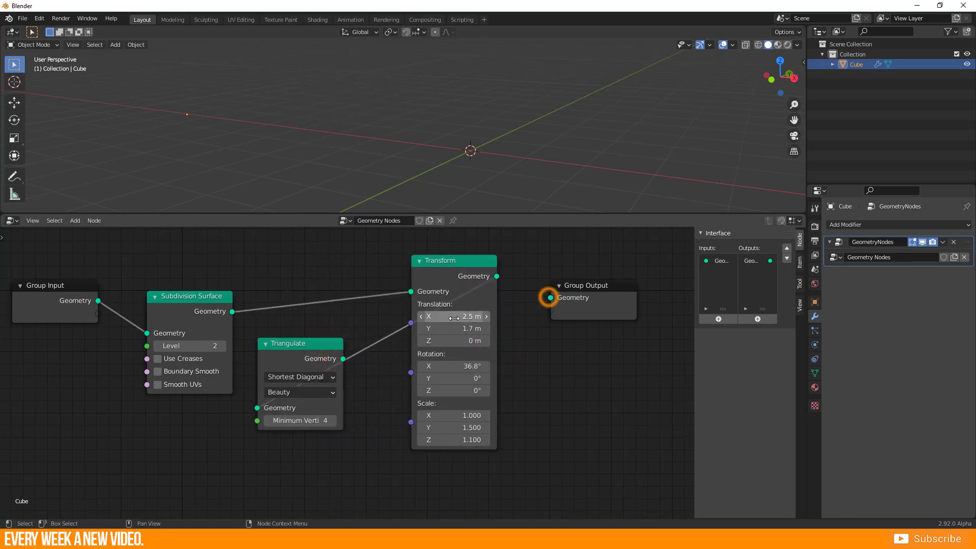
drag(257, 408, 245, 392)
drag(297, 344, 322, 284)
drag(497, 276, 550, 298)
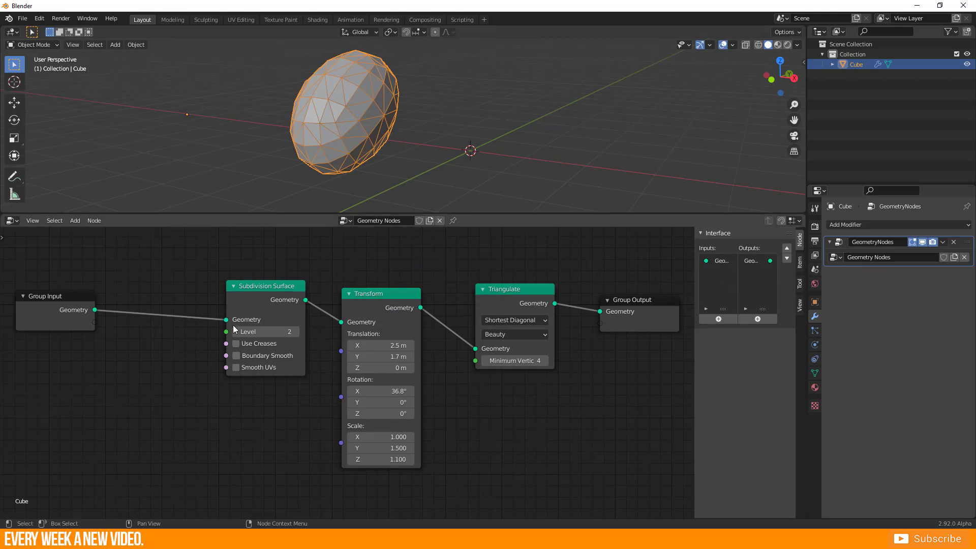
- Expose the Subdivision Surface Level as a modifier input through Group Input, and test higher levels before setting it back to 2
drag(225, 332, 206, 330)
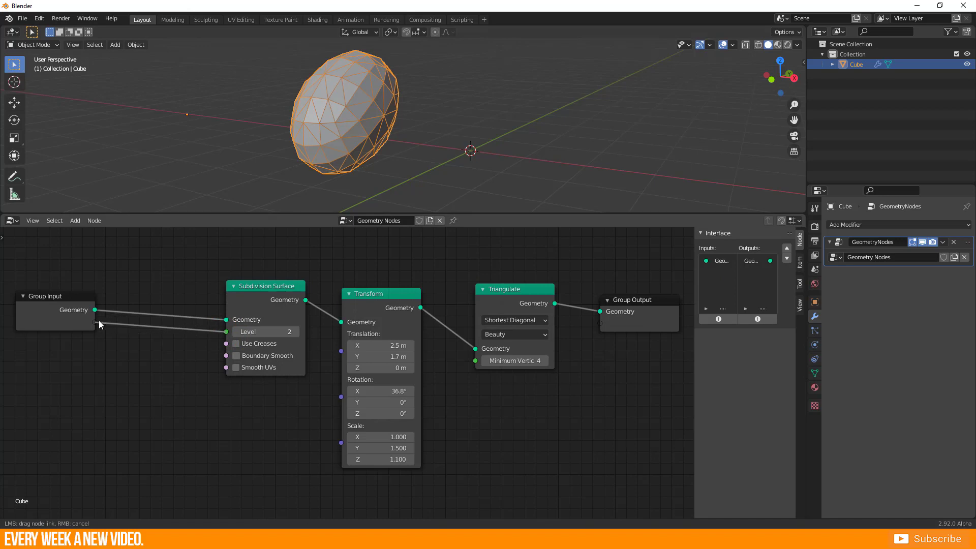
drag(95, 322, 96, 322)
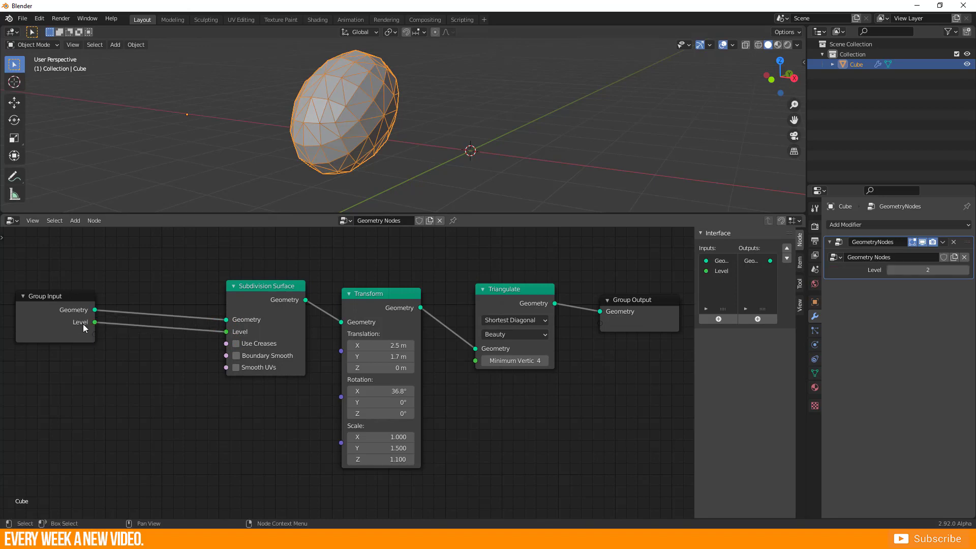
click(966, 270)
click(967, 270)
click(967, 270)
click(967, 270)
click(890, 270)
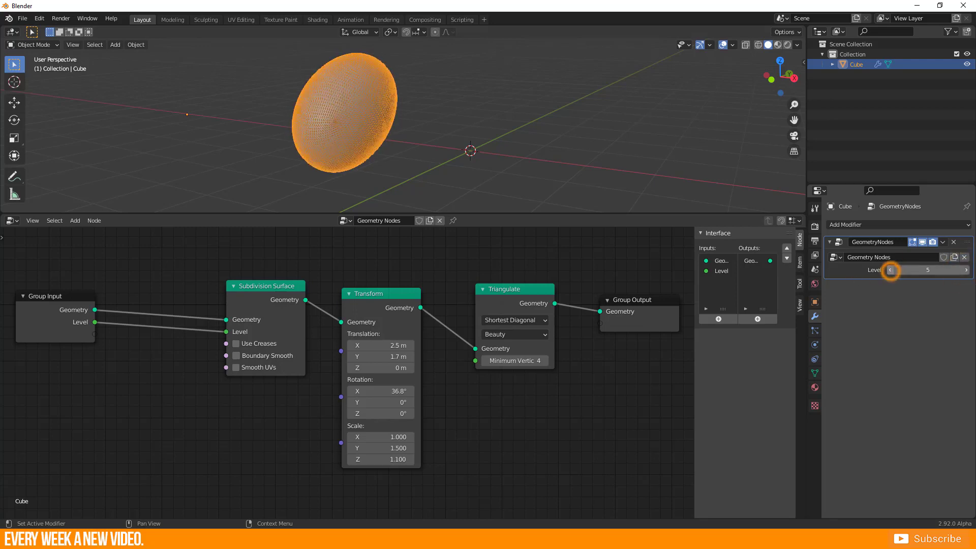
click(890, 270)
click(890, 270)
click(890, 270)
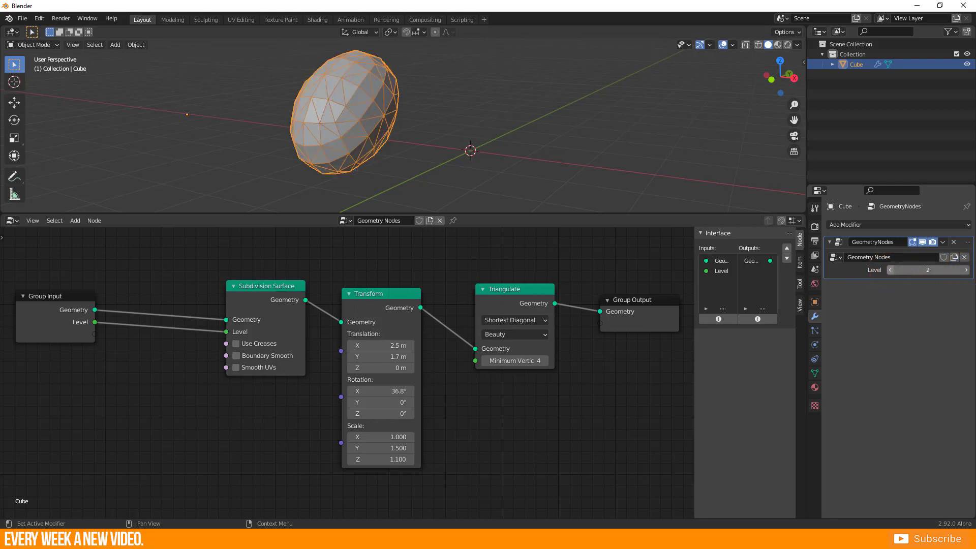
- Expose the Transform node's Scale through Group Input and set the modifier's Scale X and Y to 3
drag(341, 442, 96, 333)
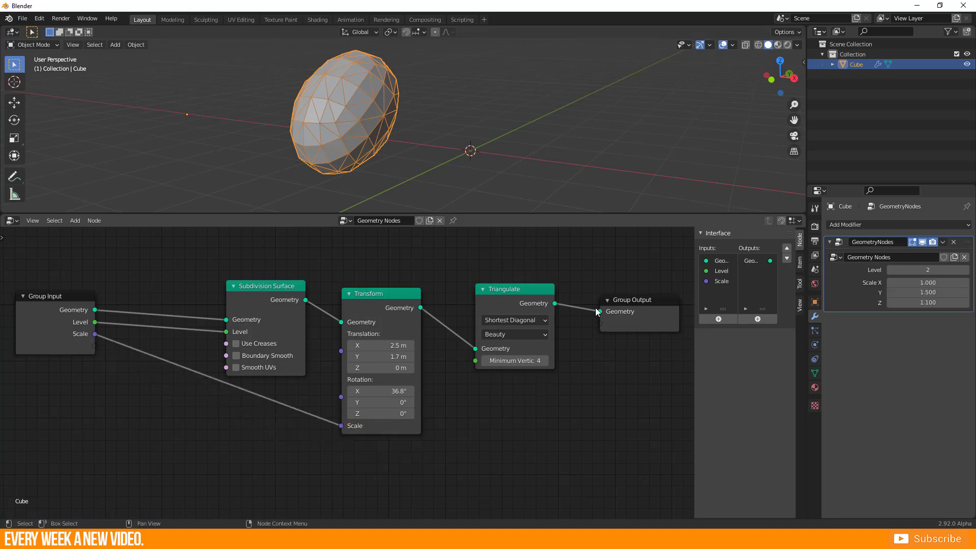
click(932, 292)
text(3)
key(Return)
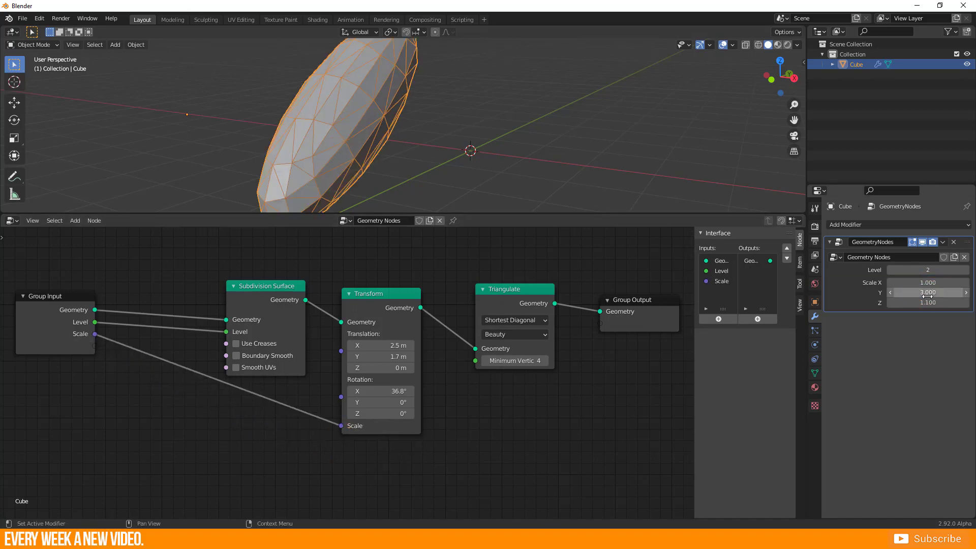
click(928, 283)
text(3)
key(Return)
scroll(371, 188, down, 5)
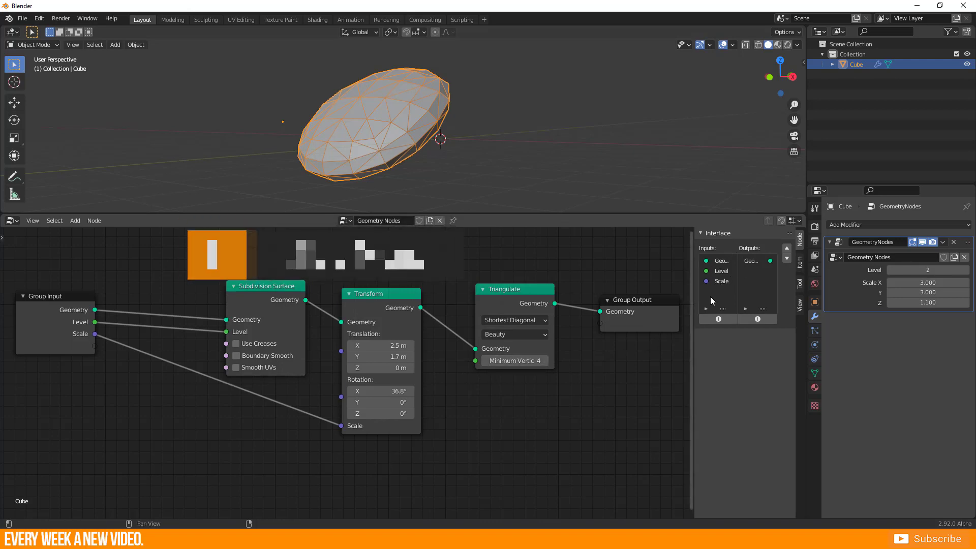
- Widen the node interface sidebar and rename the group's Level input to Subdivision
drag(695, 348, 657, 354)
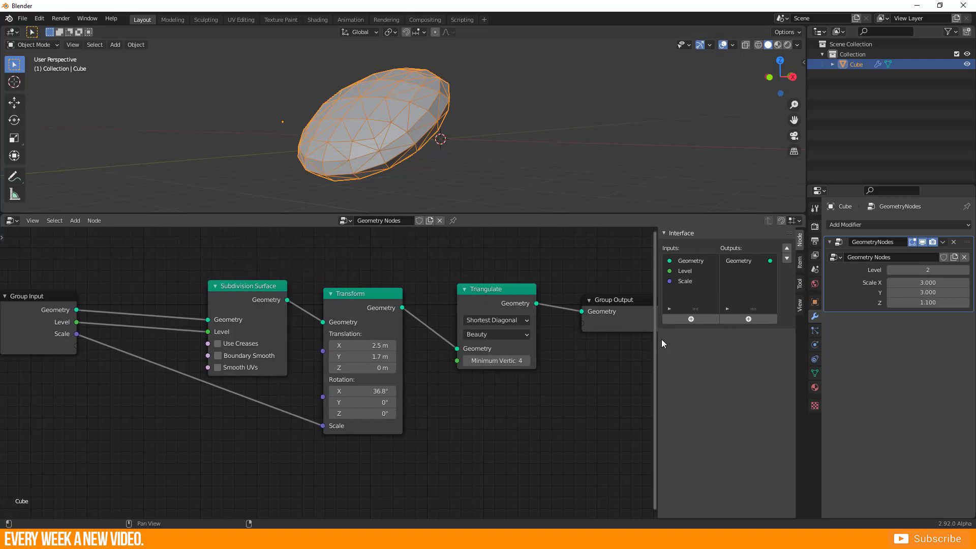
click(685, 269)
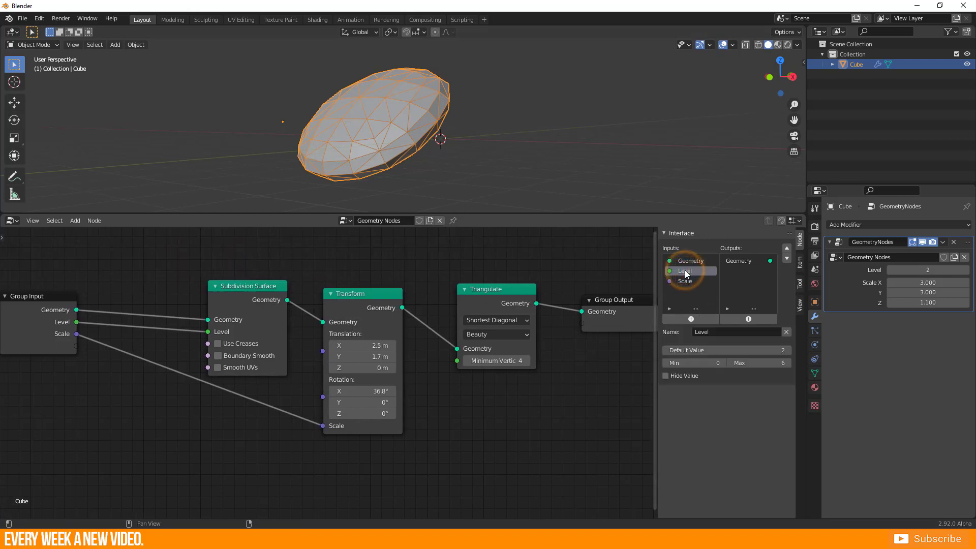
click(715, 332)
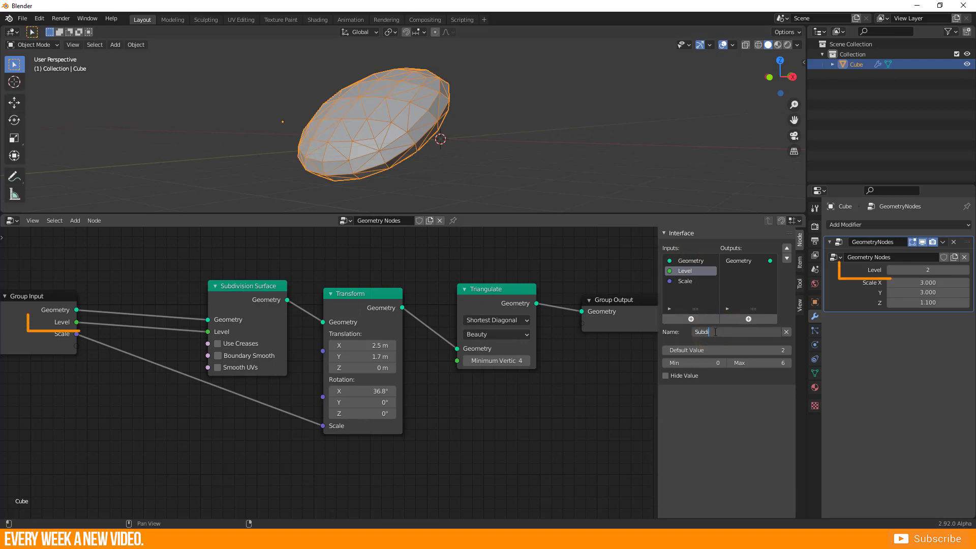
text(Subdivision)
key(Return)
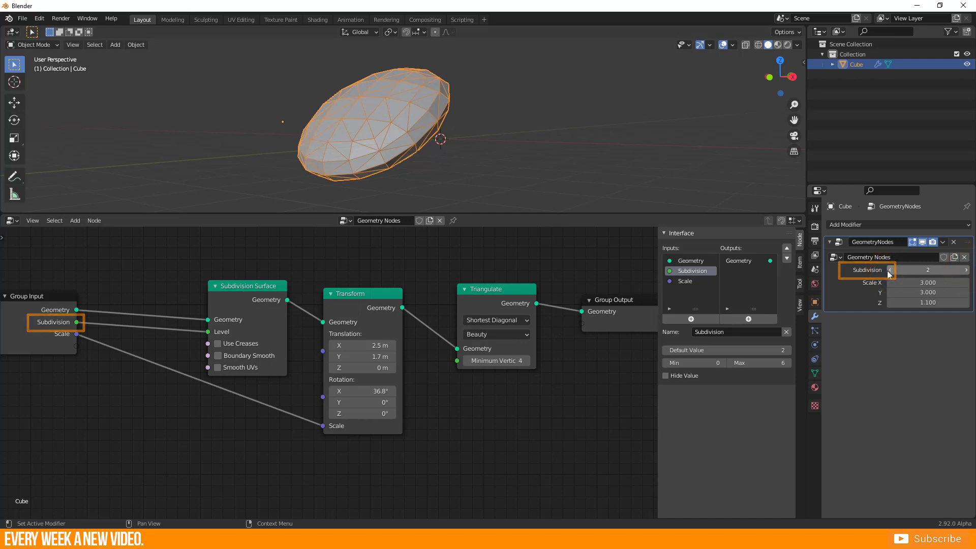
- Limit the Subdivision input to a minimum of 1 and a maximum of 3
click(754, 361)
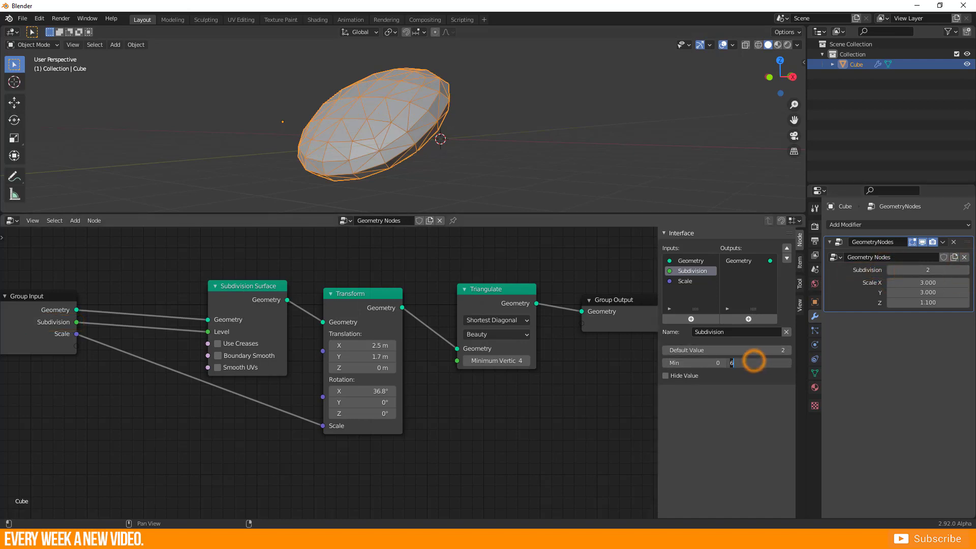
click(704, 362)
text(1)
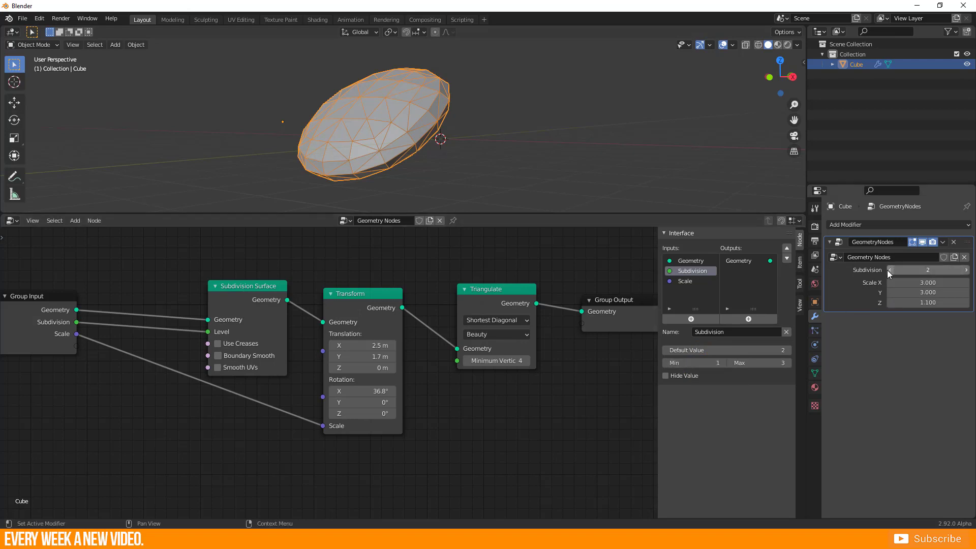
- Test the modifier's Subdivision value between its limits and leave it at 3
click(890, 270)
click(966, 270)
click(966, 270)
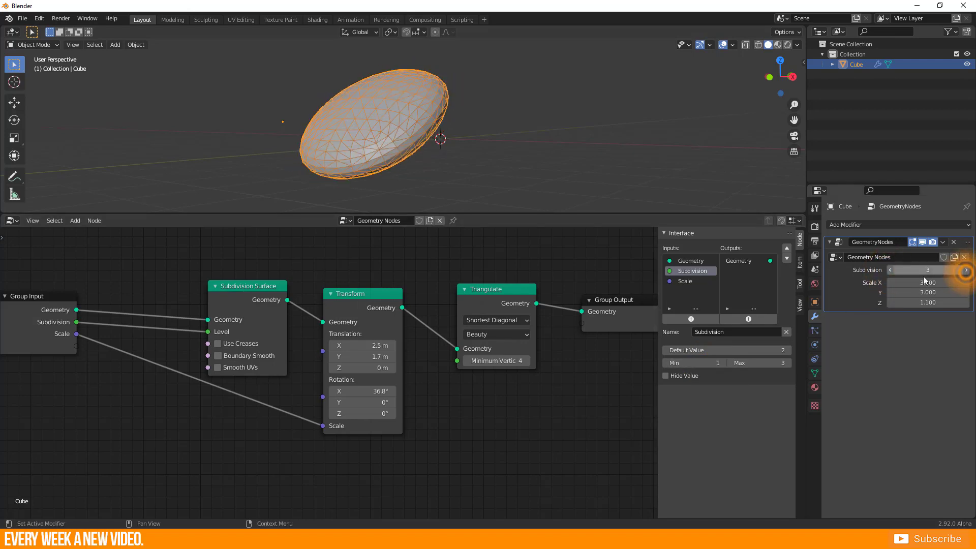
click(890, 270)
click(889, 270)
click(964, 270)
click(964, 271)
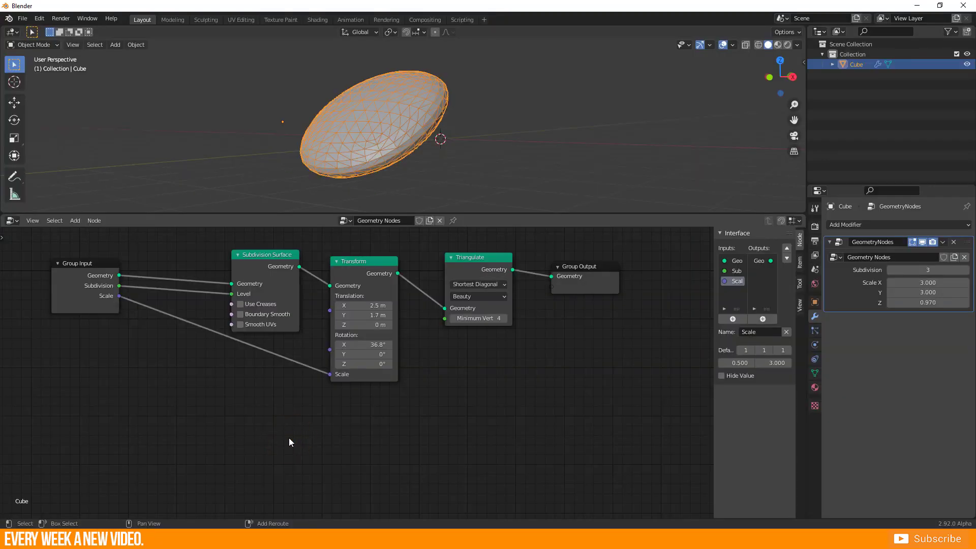
- Add a second Transform node below the existing one
key(shift+a)
click(254, 386)
text(tra)
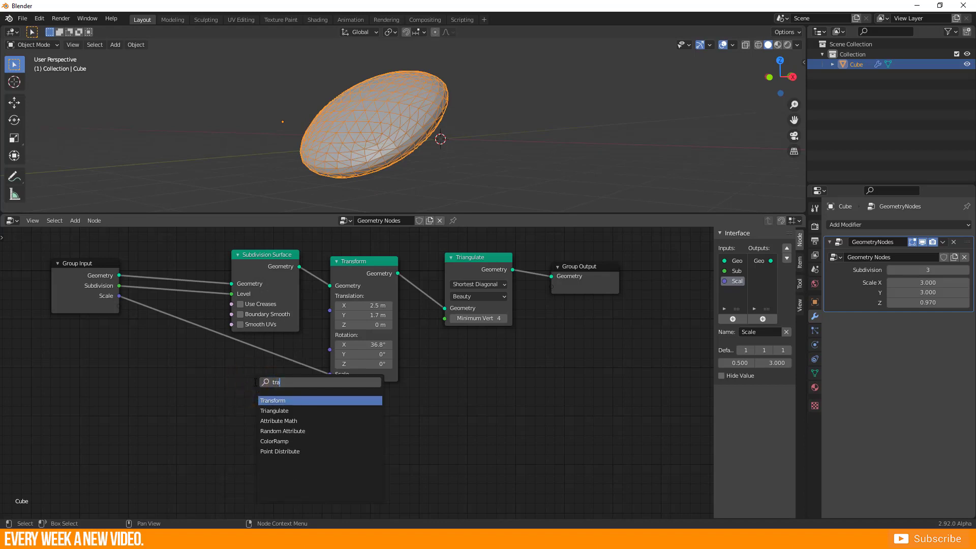
click(268, 400)
click(348, 418)
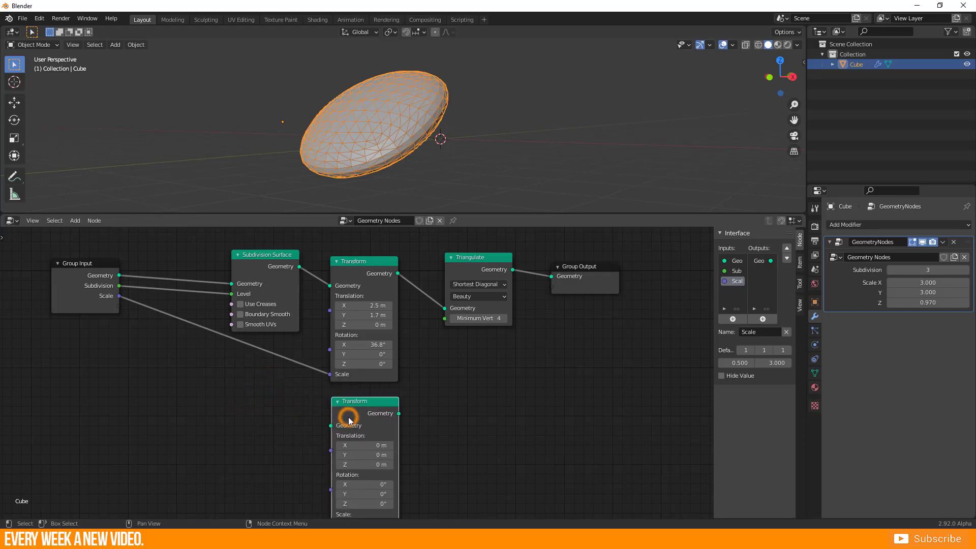
- Add a Join Geometry node in the free space below Triangulate
key(shift+a)
click(259, 425)
text(join)
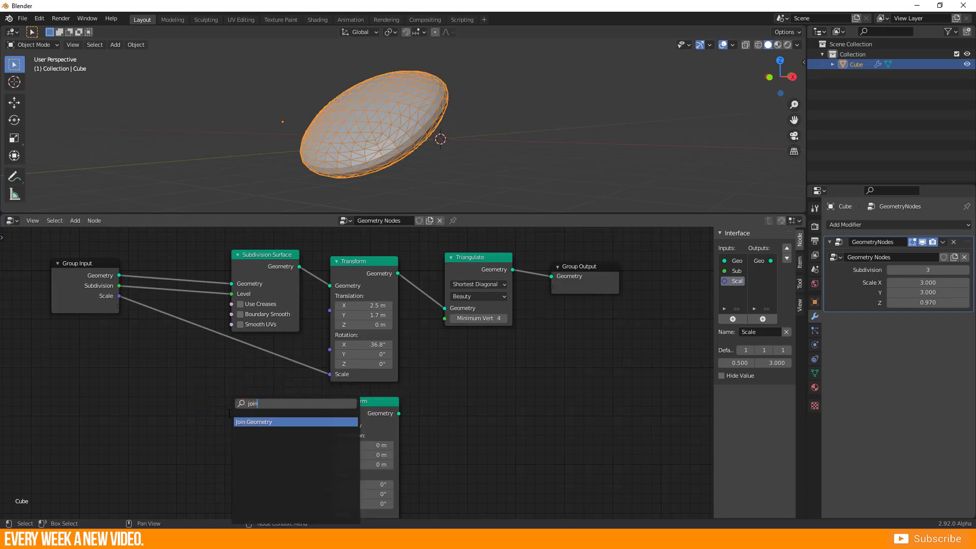
click(251, 421)
click(522, 387)
- Add a Boolean node below Join Geometry, set its operation to Union, and line the two nodes up
key(shift+a)
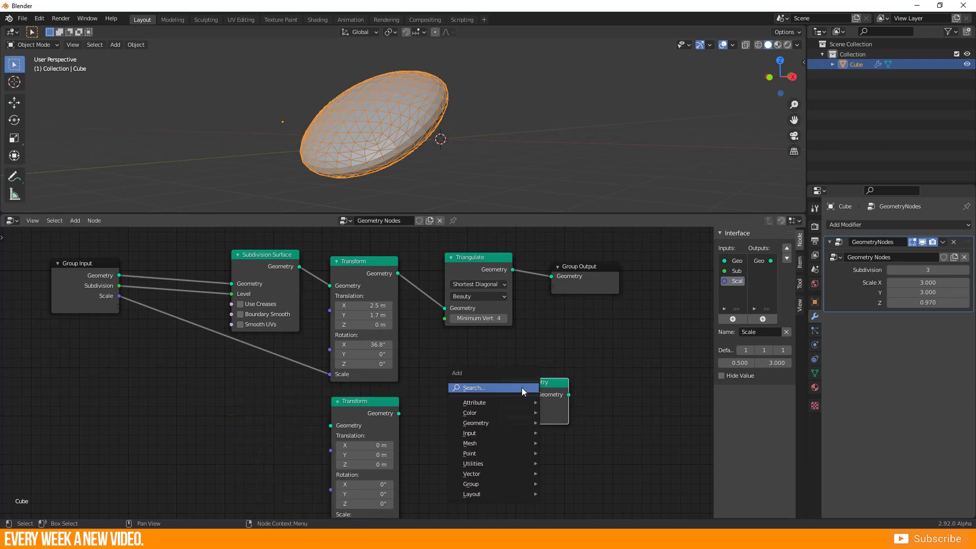
click(486, 391)
text(bool)
click(513, 405)
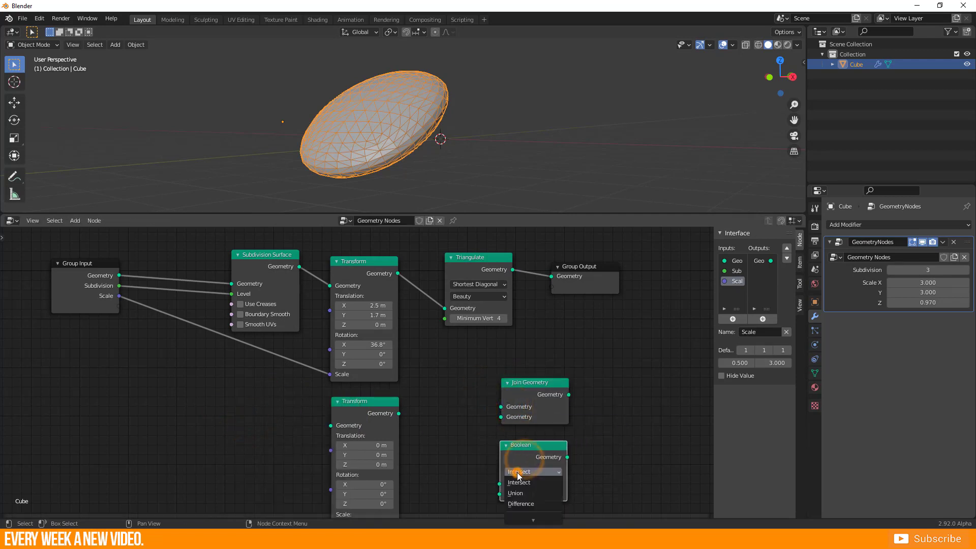
click(516, 500)
drag(528, 381, 526, 380)
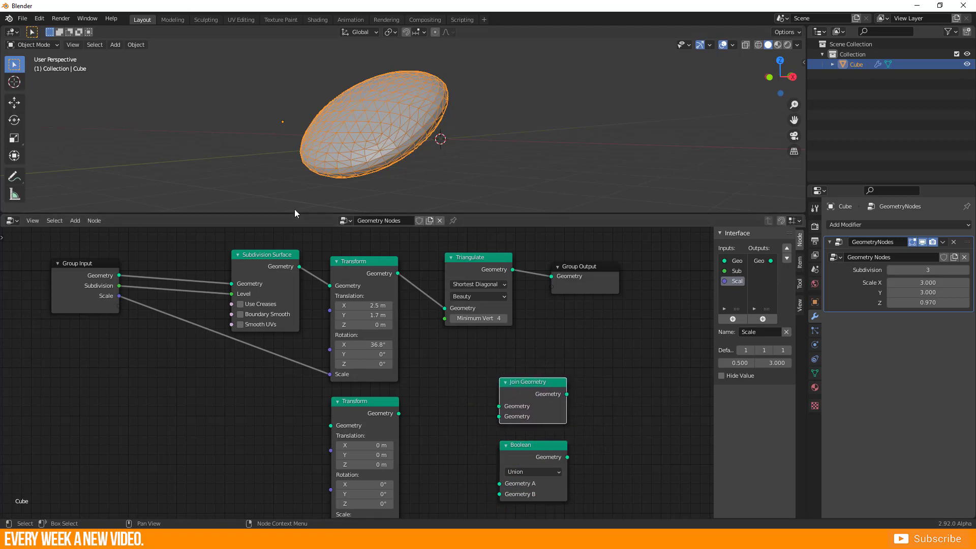
- Link Group Input's Geometry to the second Transform and that node's output to Group Output
click(120, 277)
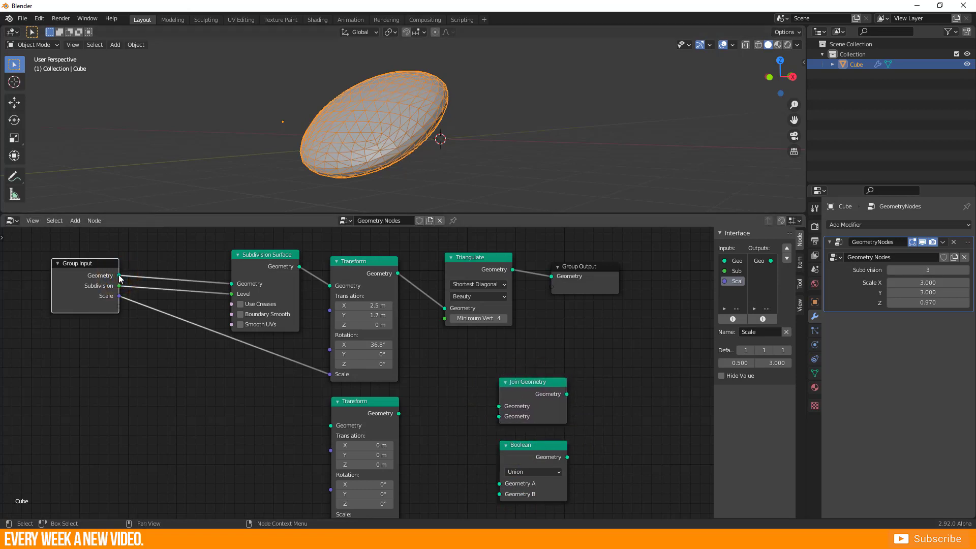
drag(120, 276, 126, 284)
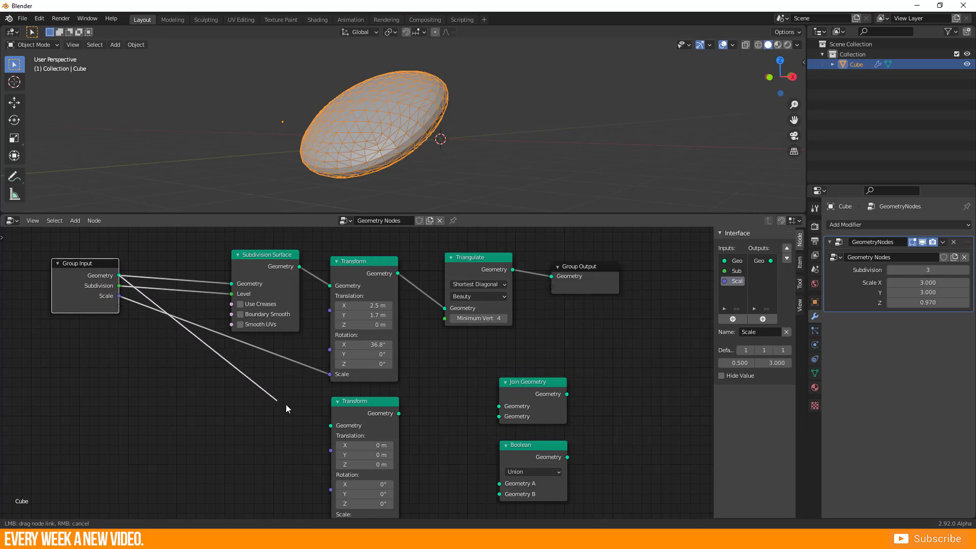
drag(286, 405, 335, 430)
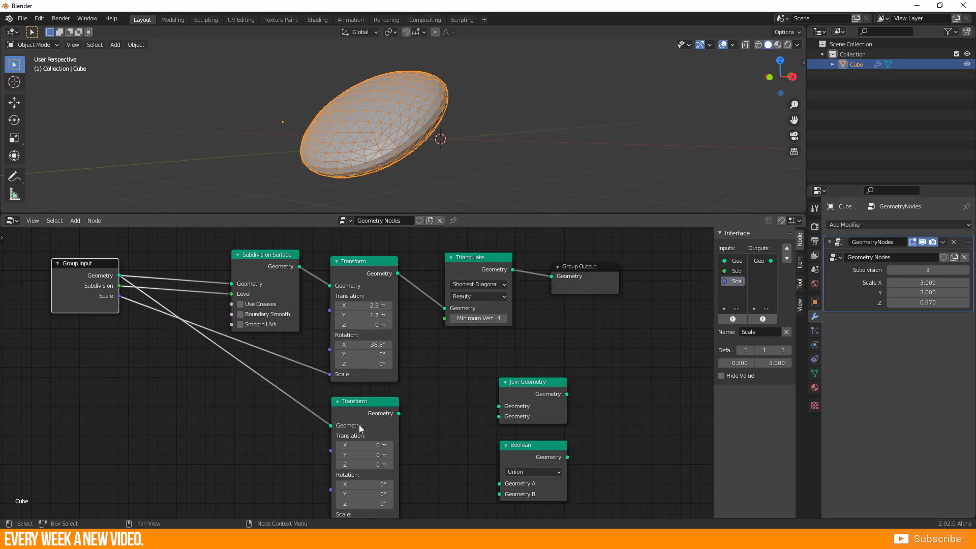
drag(398, 414, 551, 277)
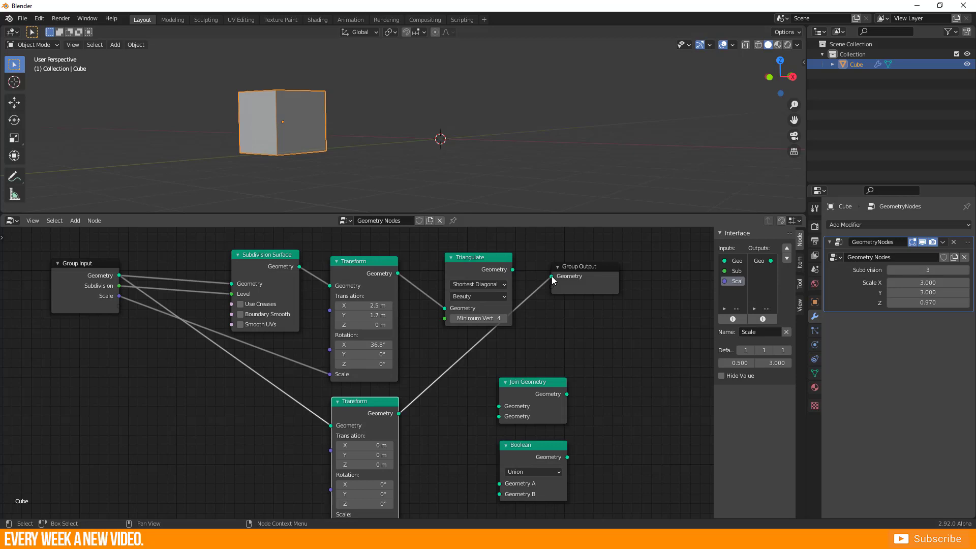
- Place Join Geometry before Group Output, feeding it the outputs of Triangulate and the second Transform
drag(486, 259, 461, 252)
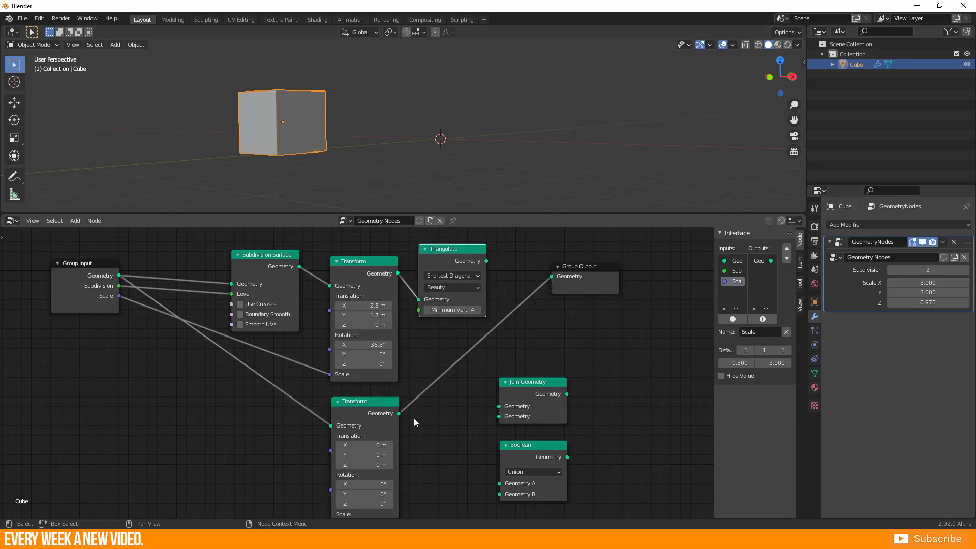
drag(578, 265, 617, 279)
drag(486, 261, 522, 288)
drag(398, 413, 493, 340)
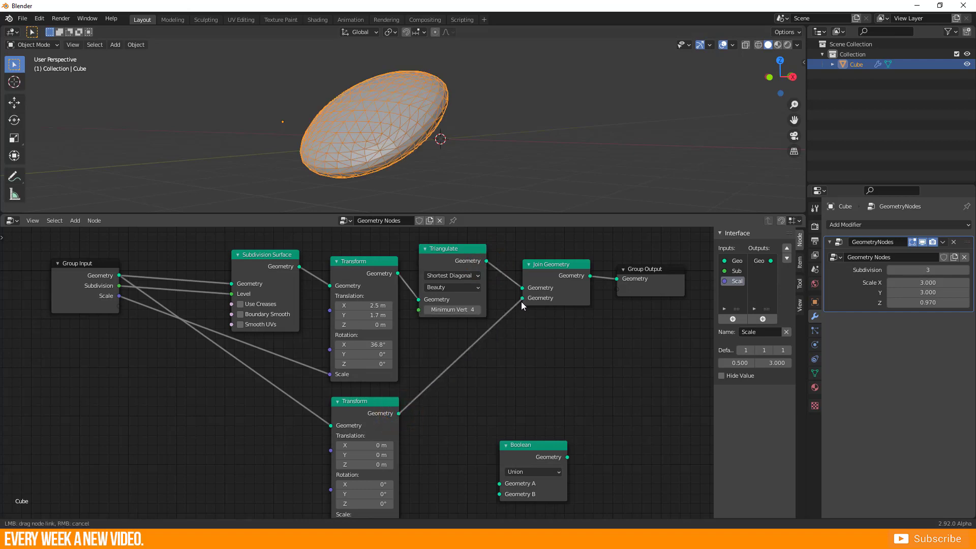
drag(521, 304, 524, 302)
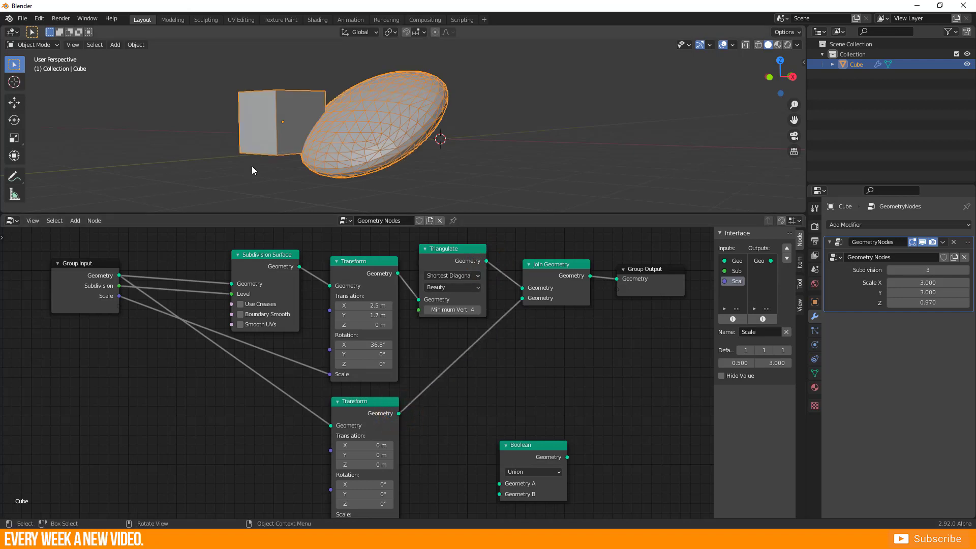
- Set the lower Transform to Translation X -2.2 m, Rotation Y 44.2°, Scale 0.8, 1.1, 1.1, and the other to Translation Y 2.8 m, Rotation Y 30.4°
middle_drag(252, 166, 298, 189)
scroll(259, 179, up, 4)
scroll(297, 174, down, 1)
mouse_move(447, 430)
middle_down()
mouse_move(435, 399)
mouse_move(436, 420)
middle_up()
scroll(439, 402, down, 2)
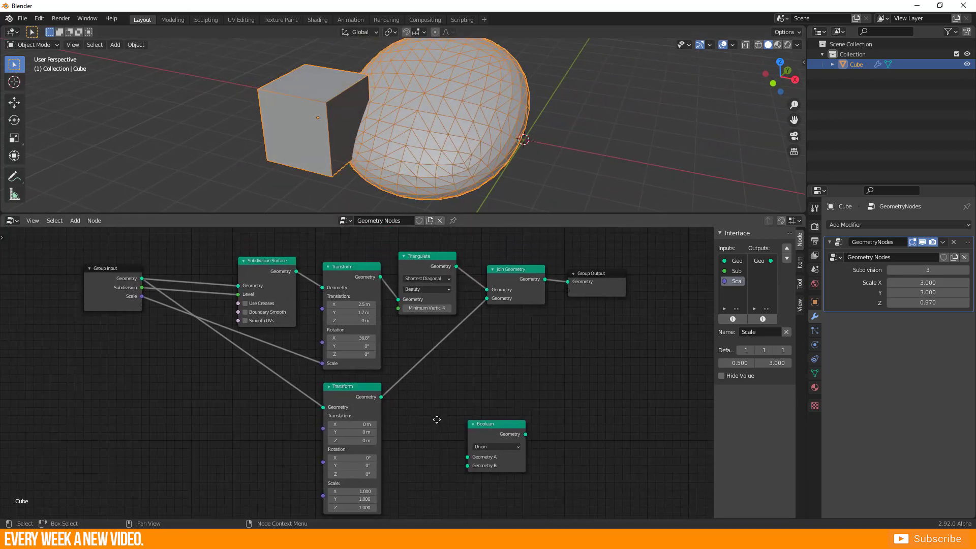
mouse_move(363, 387)
mouse_down()
mouse_move(377, 385)
mouse_move(365, 388)
mouse_up()
mouse_move(350, 265)
mouse_down()
mouse_move(341, 244)
mouse_move(353, 254)
mouse_up()
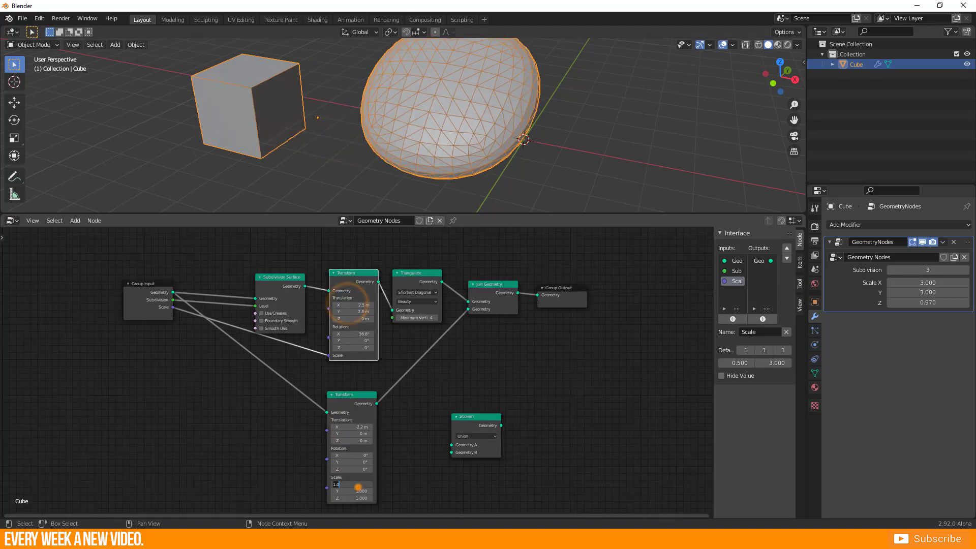
middle_drag(258, 101, 285, 109)
drag(360, 485, 335, 498)
drag(350, 462, 371, 462)
scroll(356, 117, up, 2)
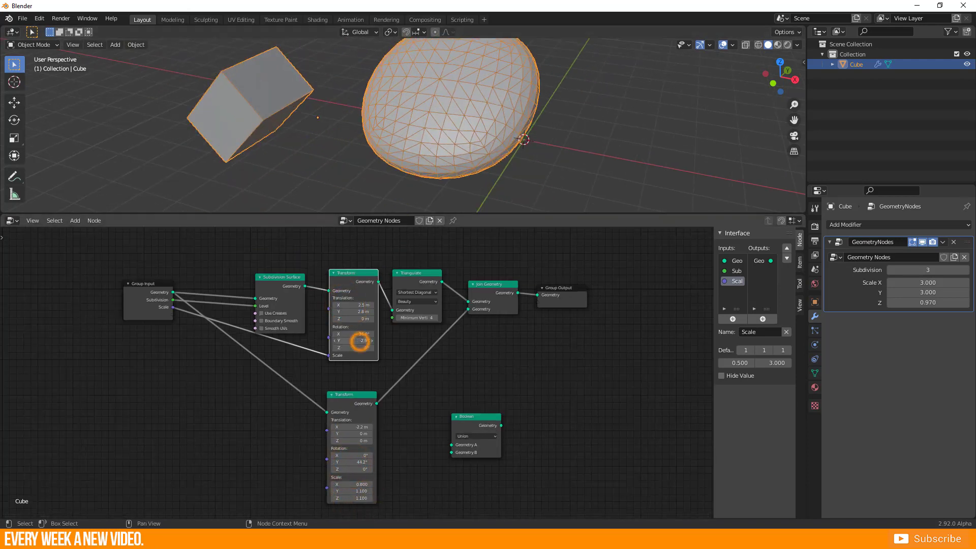
drag(360, 340, 374, 340)
- Rearrange the nodes with the cube's Transform above the Subdivision Surface branch, and swap the two Join Geometry inputs
drag(286, 276, 293, 267)
drag(421, 276, 417, 273)
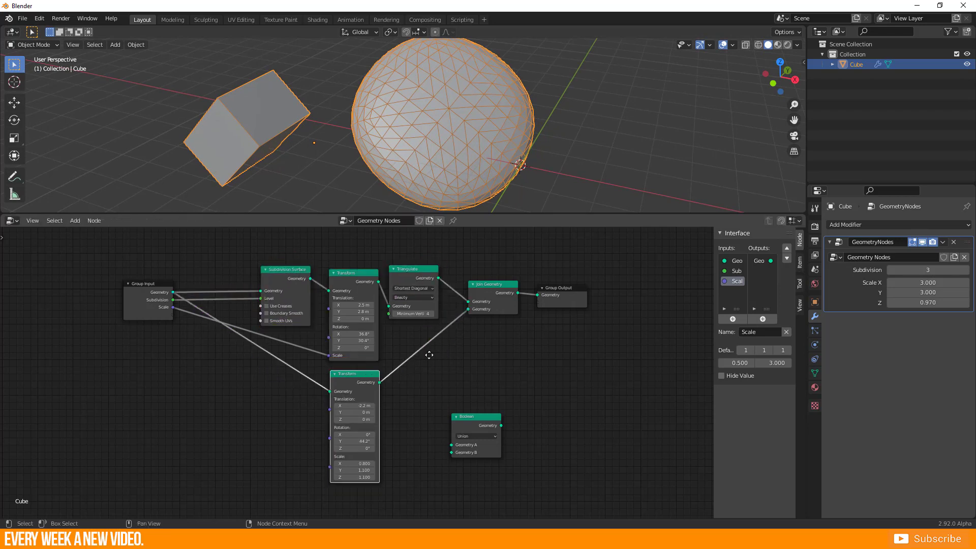
middle_drag(428, 355, 427, 392)
drag(362, 411, 343, 479)
drag(466, 347, 450, 325)
mouse_move(465, 339)
mouse_down()
mouse_move(452, 305)
mouse_move(488, 305)
mouse_move(467, 327)
mouse_up()
middle_drag(408, 286, 393, 322)
drag(344, 235, 453, 356)
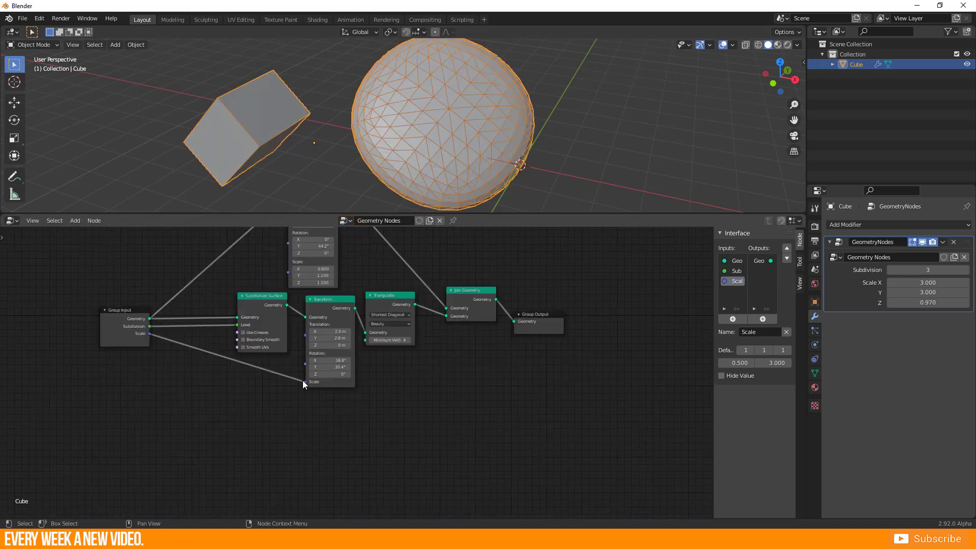
- Duplicate the Transform that follows Subdivision Surface, place it below Join Geometry, and link Triangulate's output to it
scroll(303, 381, up, 3)
middle_drag(336, 387, 343, 420)
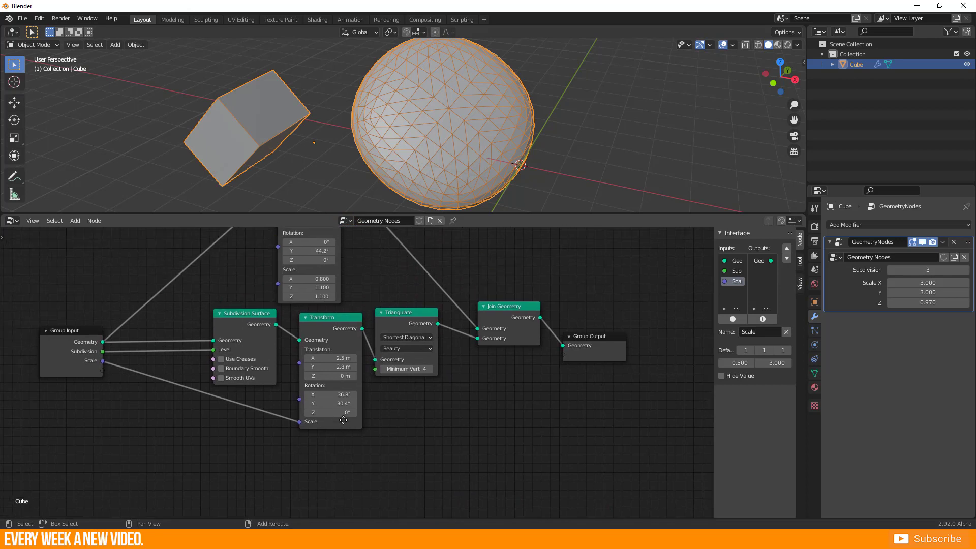
click(342, 317)
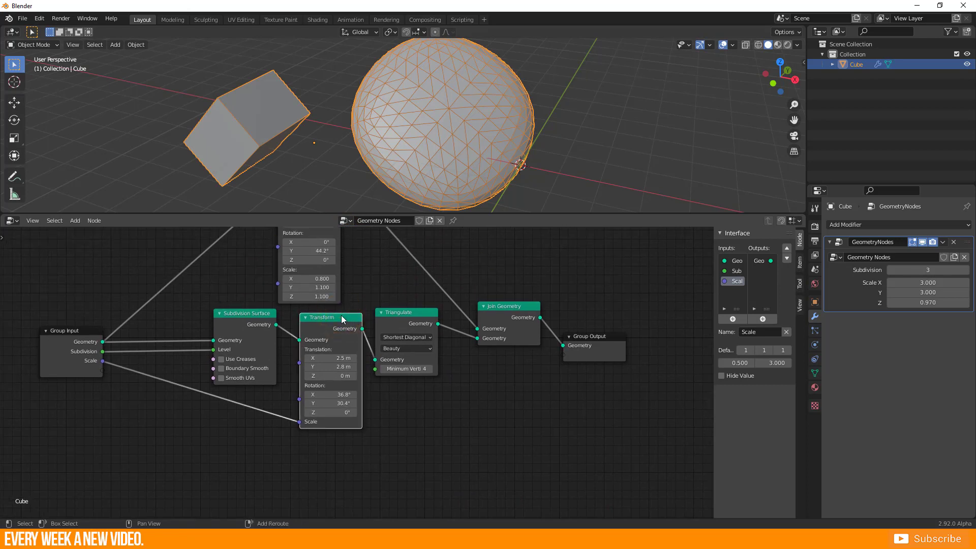
key(shift+d)
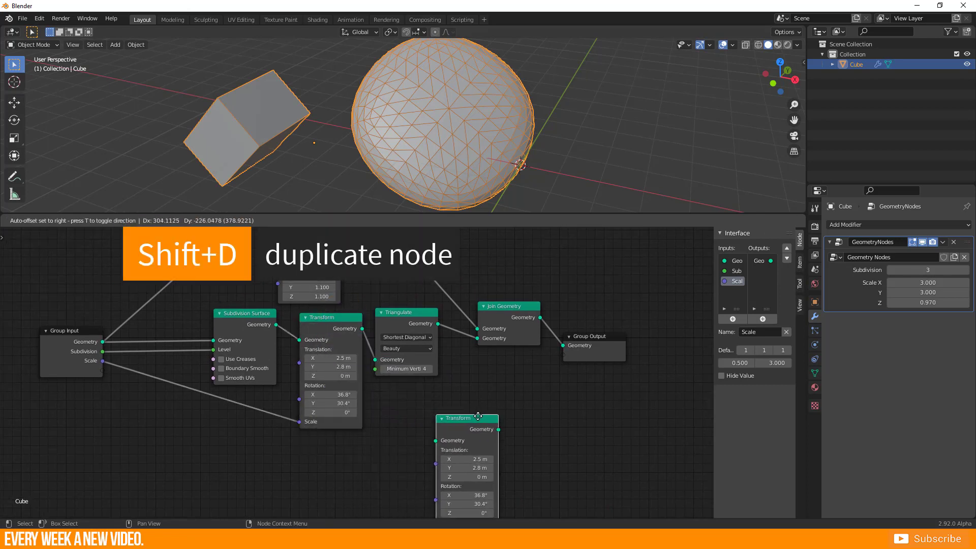
click(495, 399)
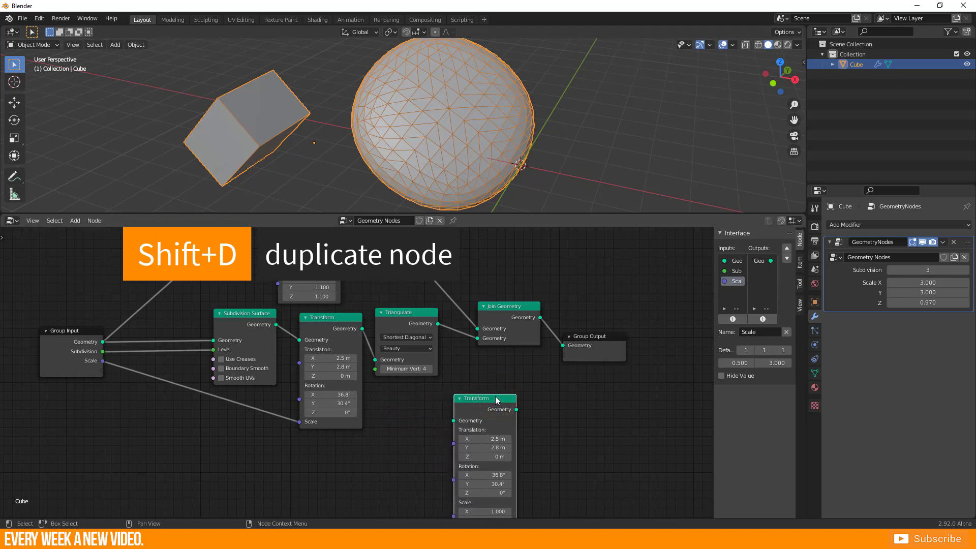
middle_drag(496, 395, 414, 369)
drag(356, 296, 371, 398)
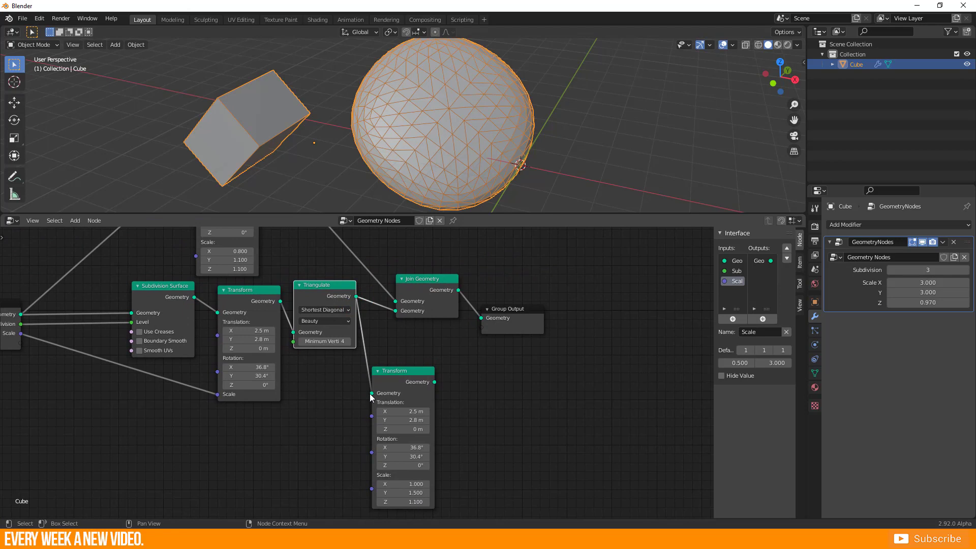
- Duplicate Join Geometry, link the copy to Group Output, and feed it the first Join Geometry and the duplicated Transform
click(434, 281)
key(shift+d)
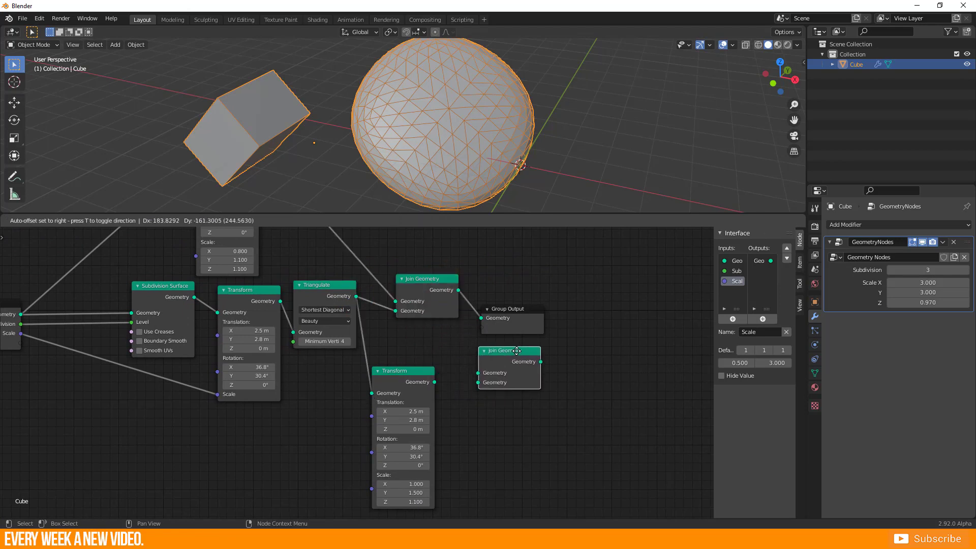
click(528, 347)
drag(508, 314, 611, 339)
drag(549, 355, 584, 343)
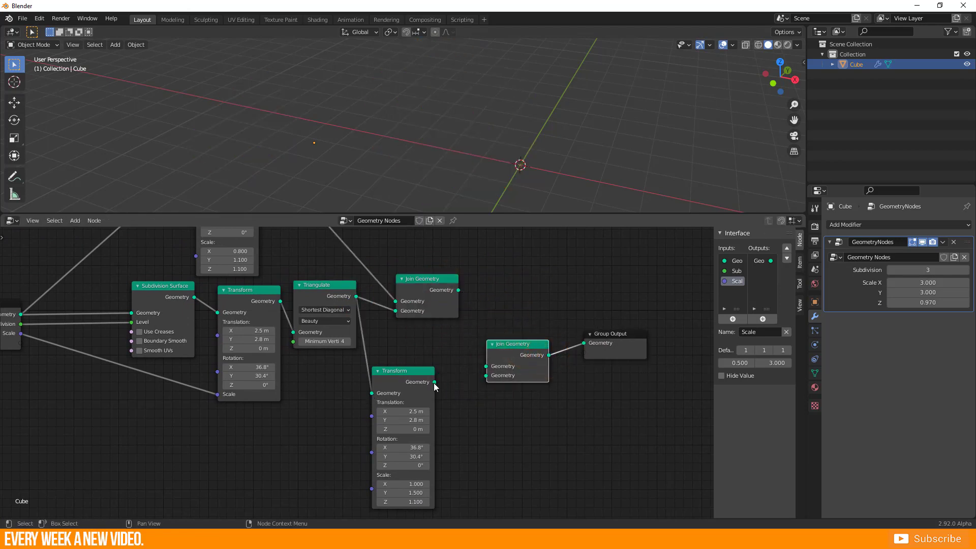
drag(459, 290, 486, 376)
scroll(423, 124, down, 3)
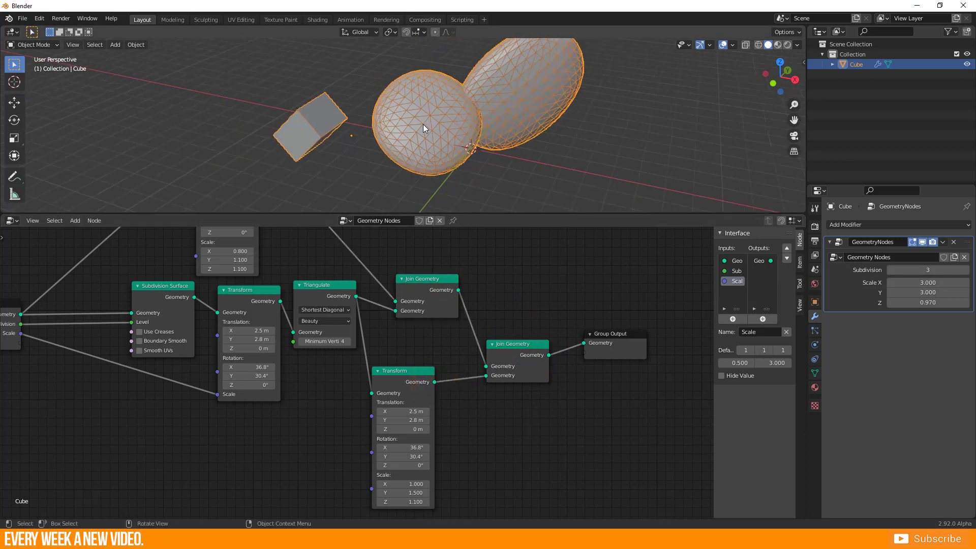
- Set the duplicated Transform's Translation to X 6.6 m, Y 0 m and reset its Scale to 1.000 on all axes
middle_drag(423, 124, 402, 132)
scroll(402, 386, down, 1)
drag(401, 408, 425, 407)
key(BackSpace)
key(BackSpace)
middle_drag(391, 133, 504, 155)
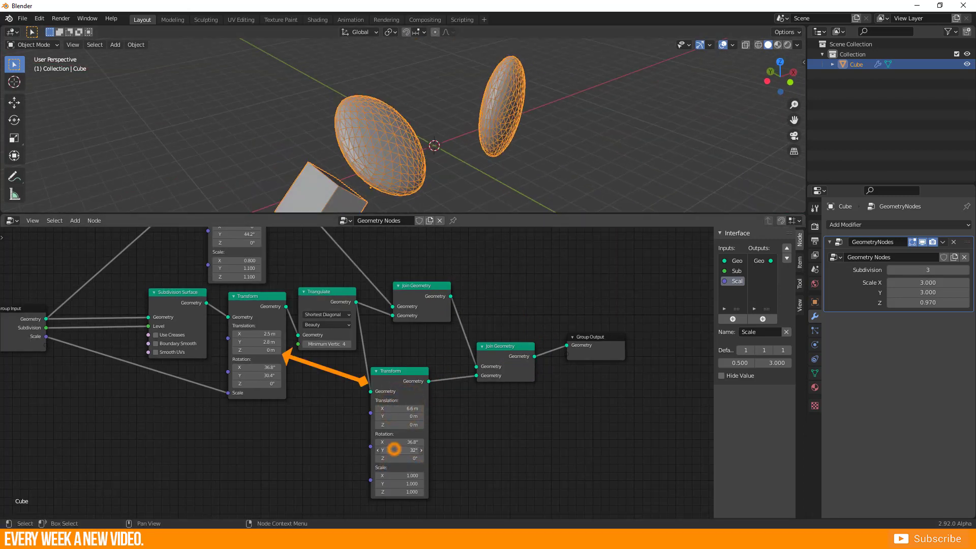
- Reset the rotation of the duplicated Transform and the one before Triangulate to 0°, and set the latter's Translation Y to 3 m
drag(395, 450, 417, 450)
drag(261, 375, 240, 375)
drag(254, 342, 275, 367)
key(BackSpace)
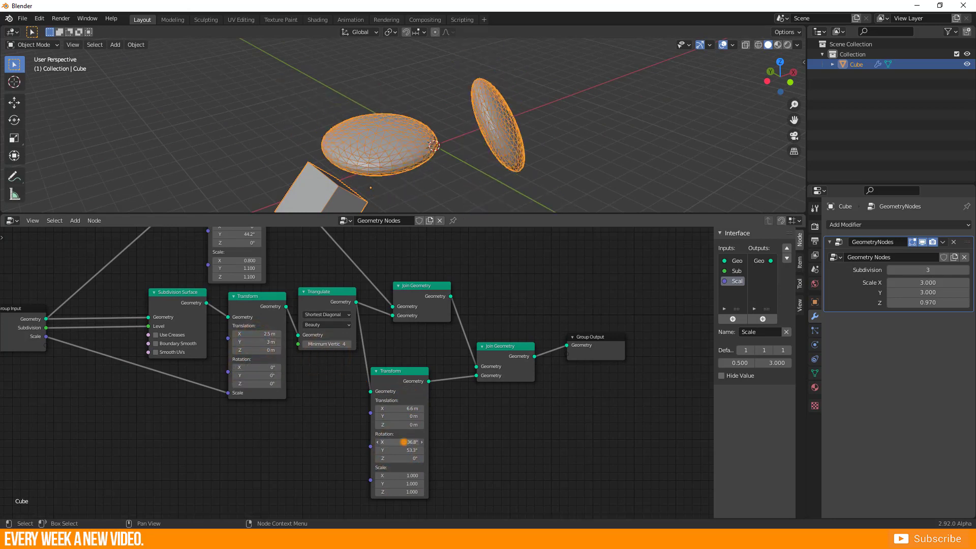
key(BackSpace)
middle_drag(409, 170, 366, 137)
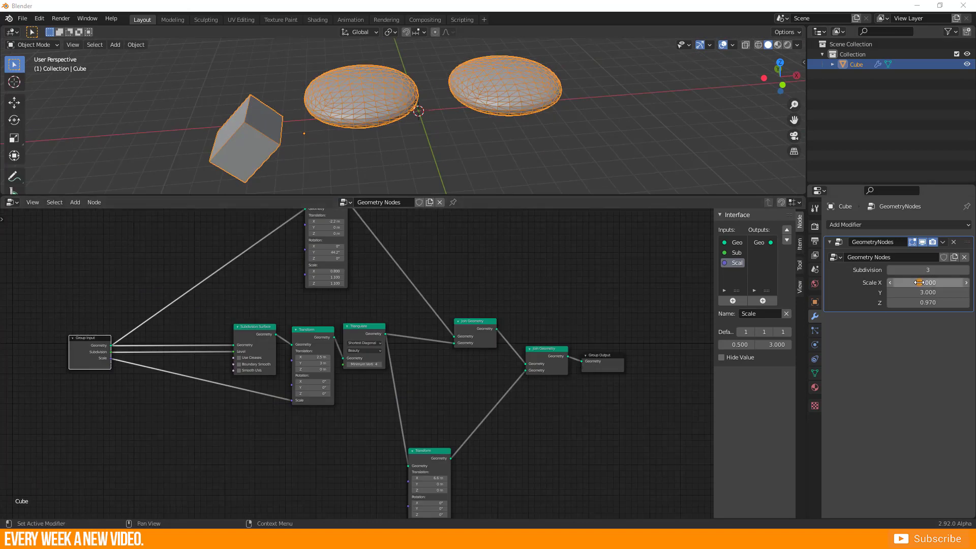
- Set the modifier's Scale to 2.000, 2.000, 1.000 and the cube's Transform Scale to X 3.000, Y 2.000
key(BackSpace)
drag(915, 282, 925, 281)
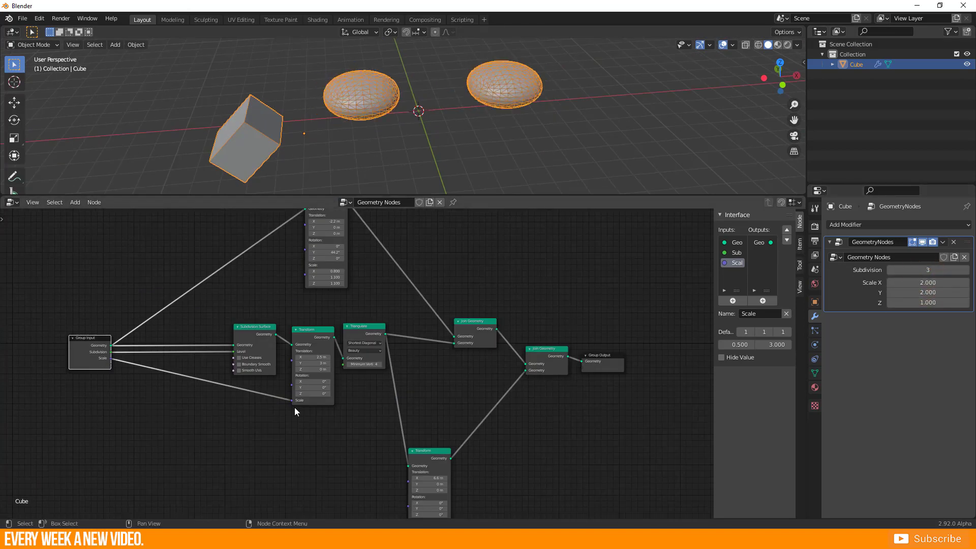
drag(326, 278, 332, 283)
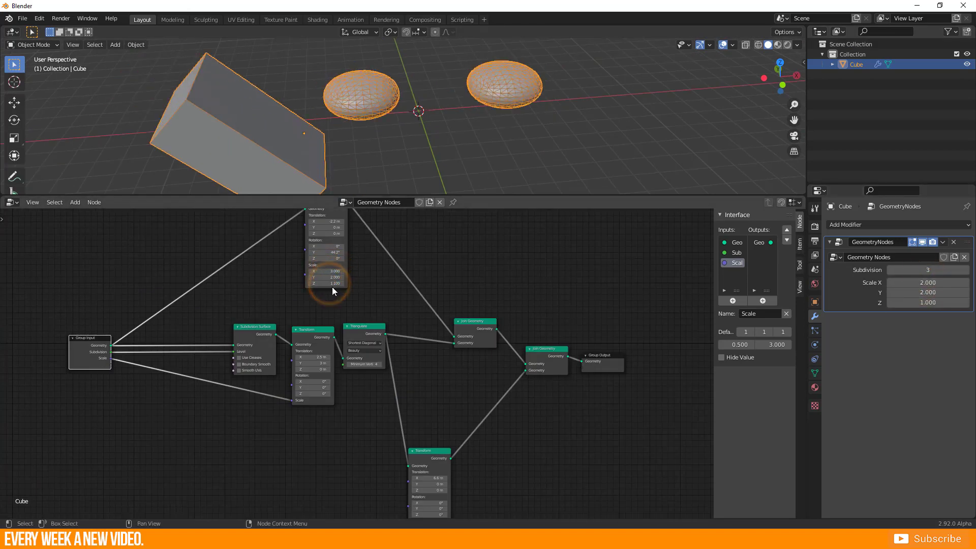
- Add a Vector Math node and insert it on the Scale link between Group Input and the Transform before Triangulate
click(290, 455)
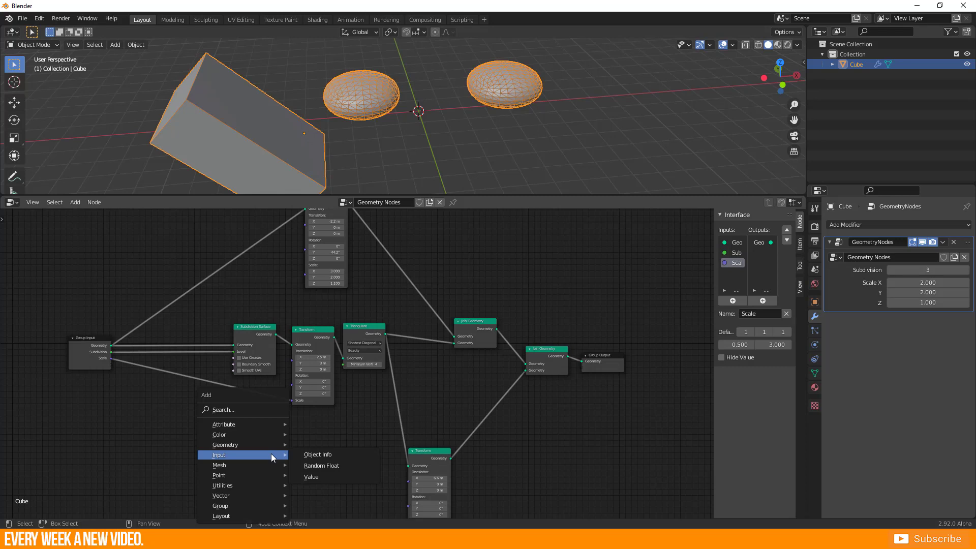
click(226, 498)
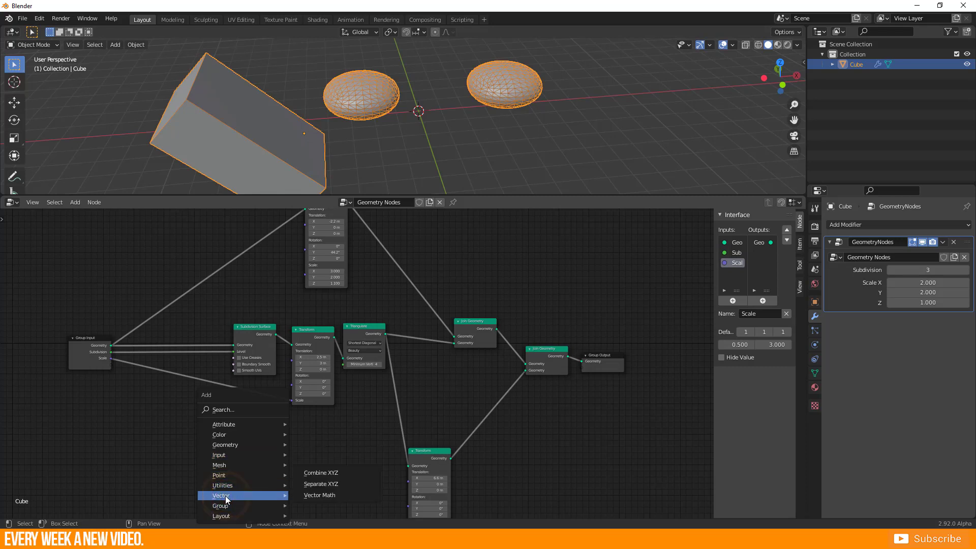
click(325, 495)
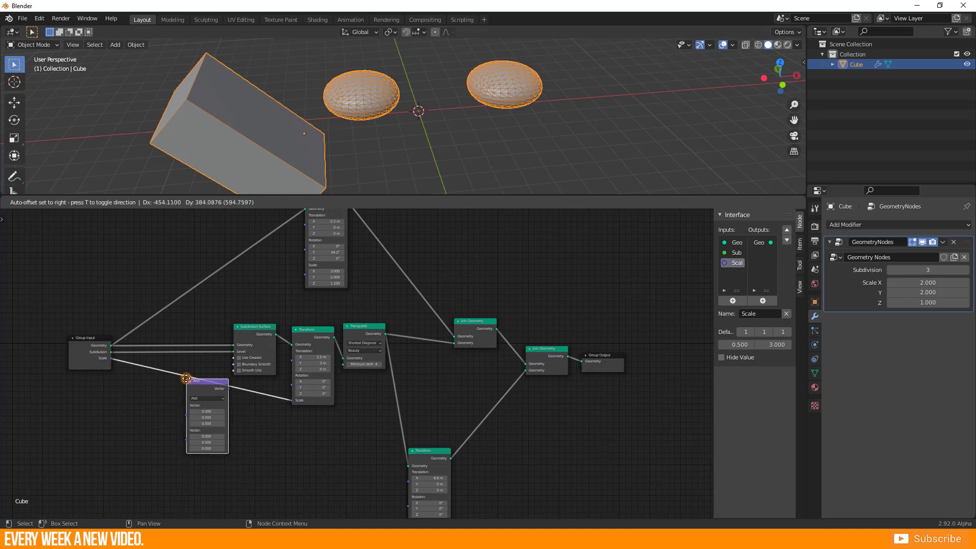
click(185, 375)
scroll(140, 480, up, 3)
middle_drag(139, 480, 346, 422)
scroll(345, 422, up, 2)
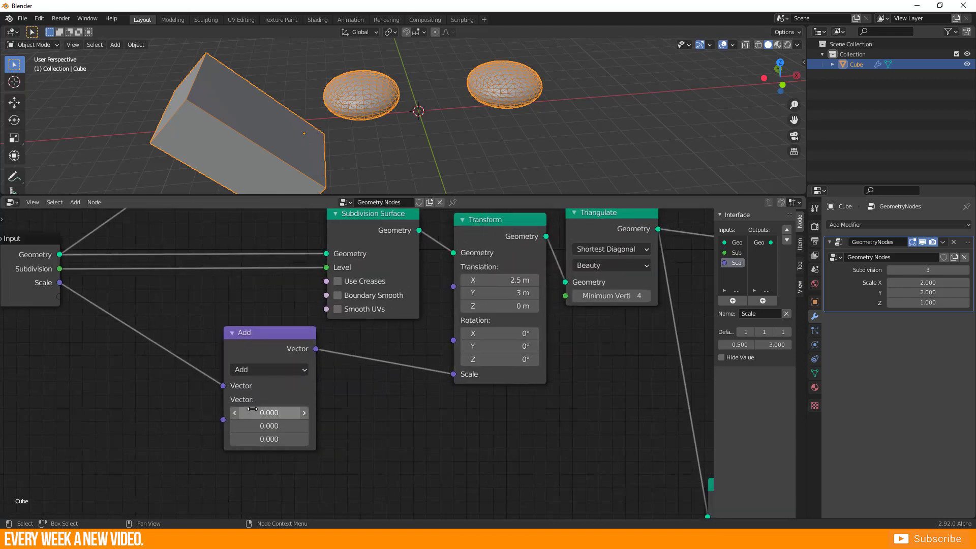
- Change the Vector Math operation to Scale, try out its factor and set it to 1.000
click(251, 369)
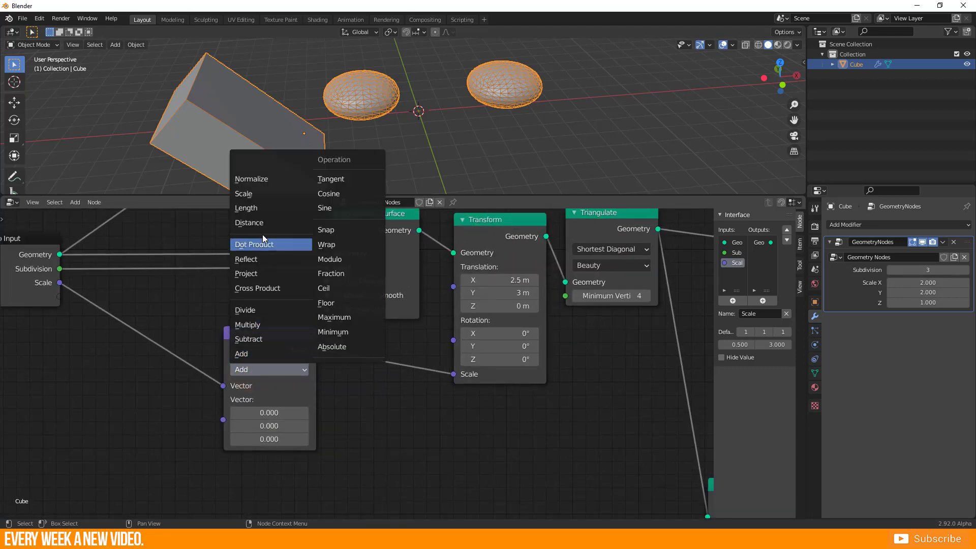
click(265, 194)
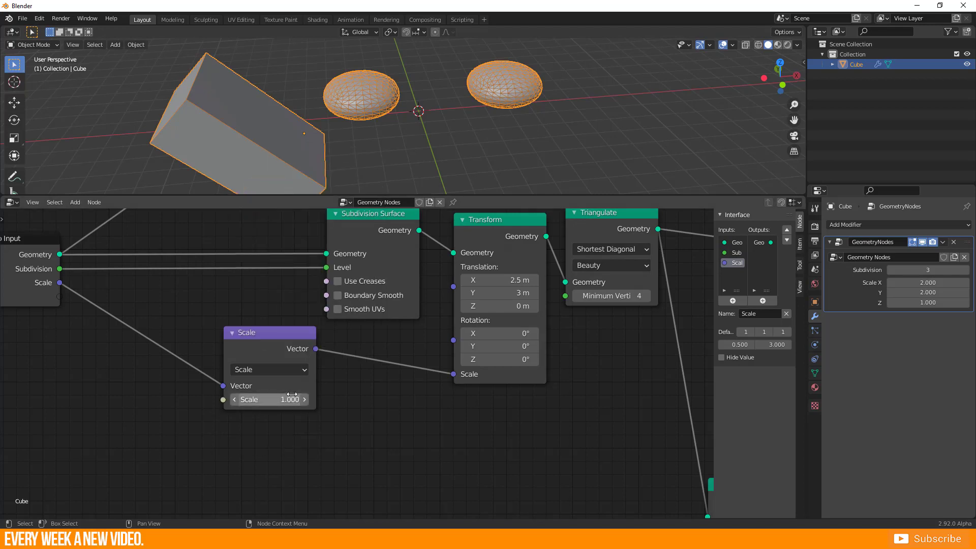
drag(262, 400, 303, 400)
click(264, 400)
text(1)
key(Return)
- Set the modifier's Scale to 2.380, 1.000, 1.000 and link the Scale node's Vector output to the lower Transform's Scale
key(BackSpace)
drag(908, 283, 961, 283)
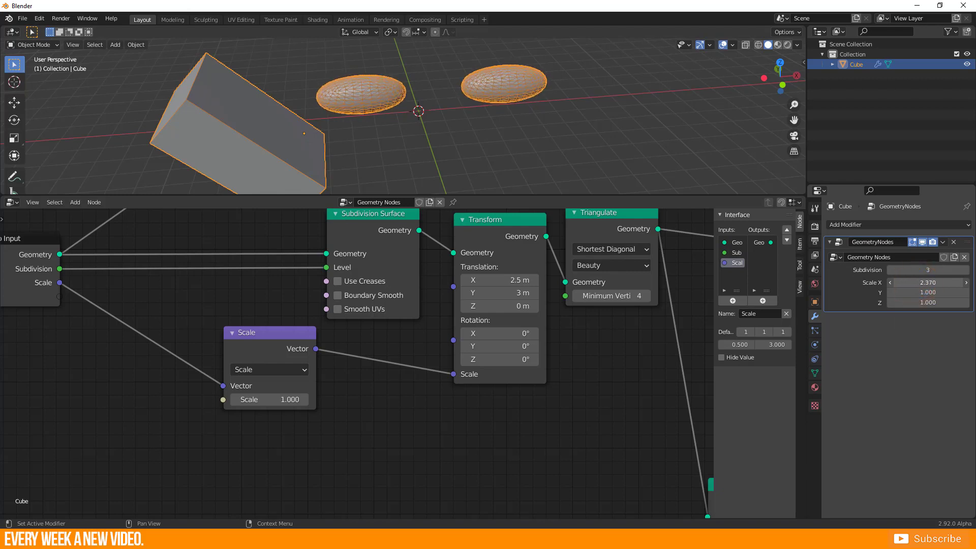
scroll(245, 405, down, 8)
middle_drag(453, 429, 352, 372)
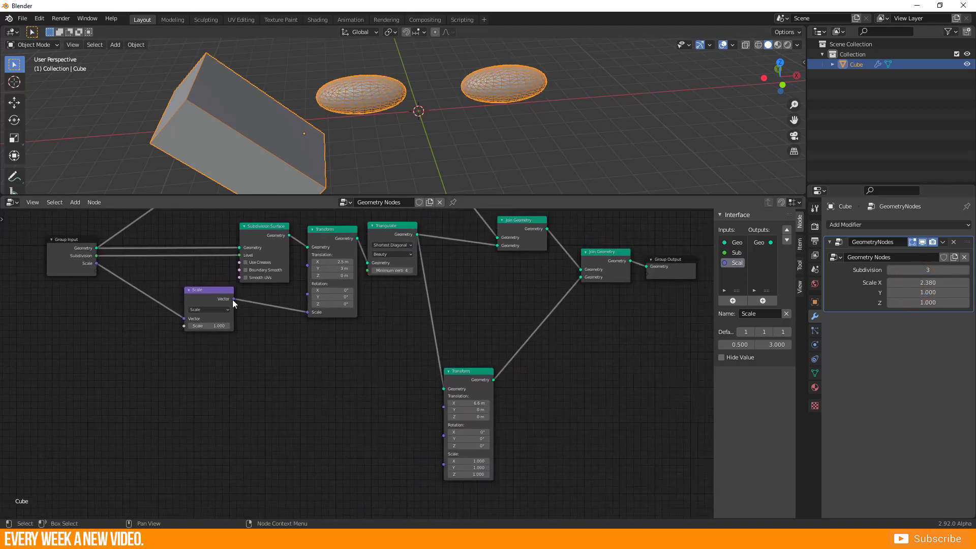
drag(448, 469, 447, 466)
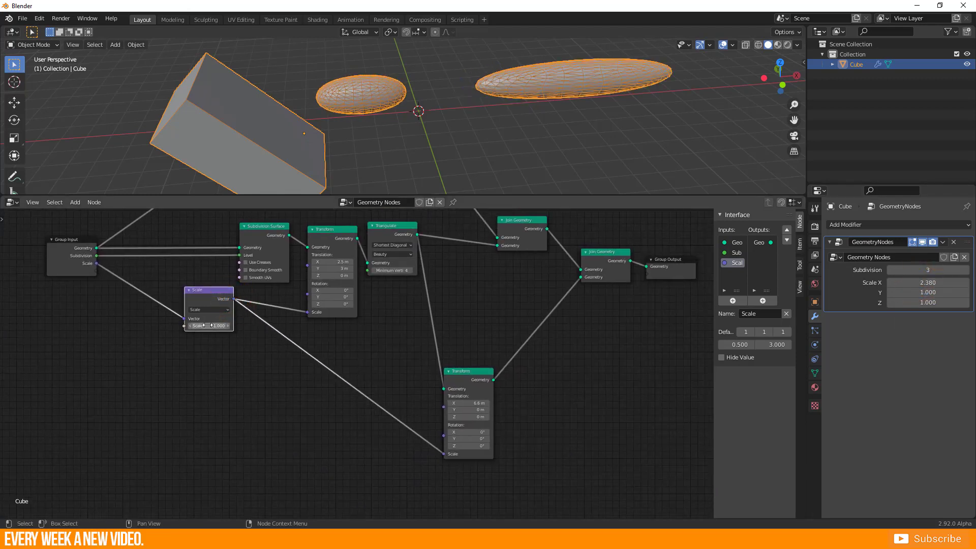
- Set the modifier's Scale to X 2.780, Y 1.770, Z 2.230
drag(928, 292, 961, 293)
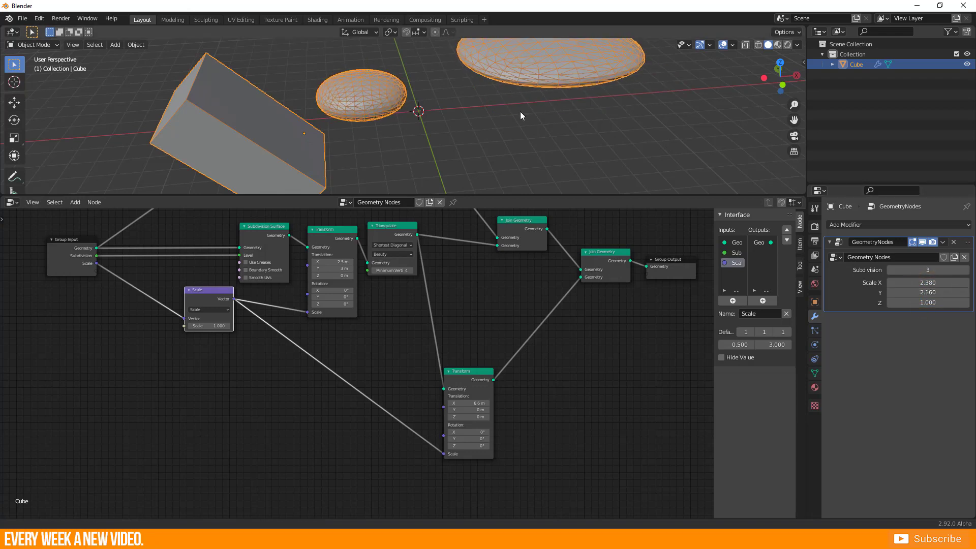
scroll(518, 114, down, 3)
middle_drag(518, 115, 432, 121)
drag(916, 302, 935, 283)
middle_drag(227, 328, 292, 429)
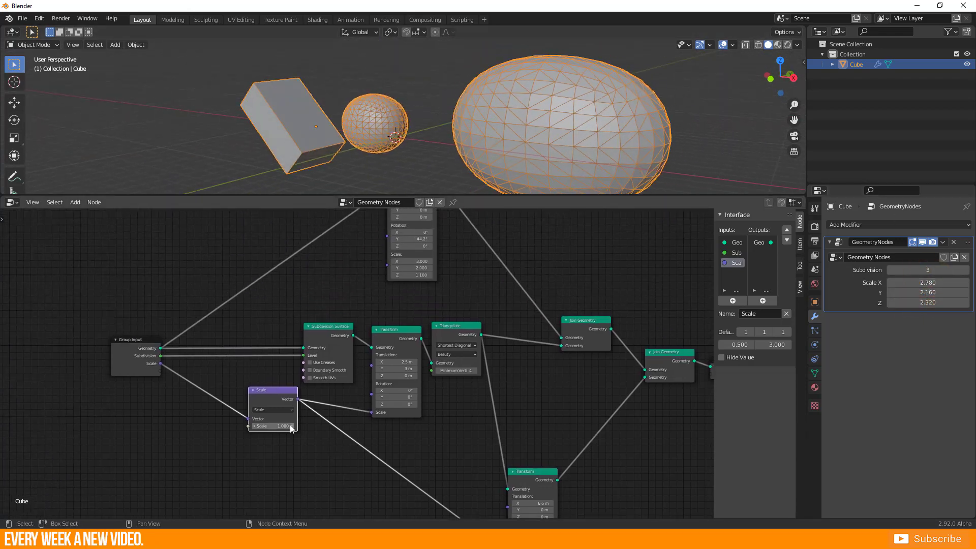
drag(383, 271, 386, 254)
drag(928, 292, 890, 292)
drag(387, 254, 381, 274)
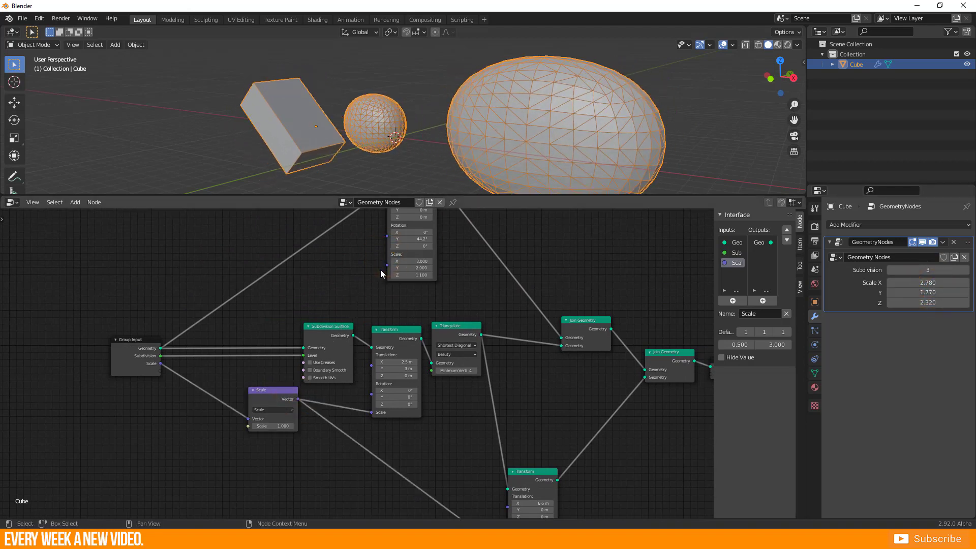
mouse_move(917, 304)
mouse_down()
mouse_move(900, 304)
mouse_move(930, 304)
mouse_up()
- Unlink the Scale node from the Transform before Triangulate, and set the modifier's Scale to Y 1.230, Z 1.460
middle_drag(441, 446, 425, 383)
drag(356, 349, 341, 371)
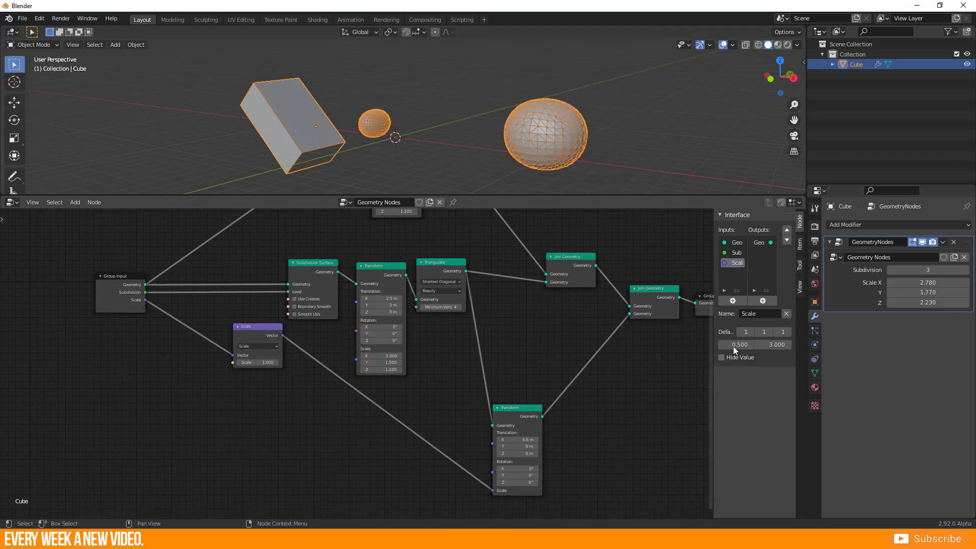
drag(956, 303, 926, 293)
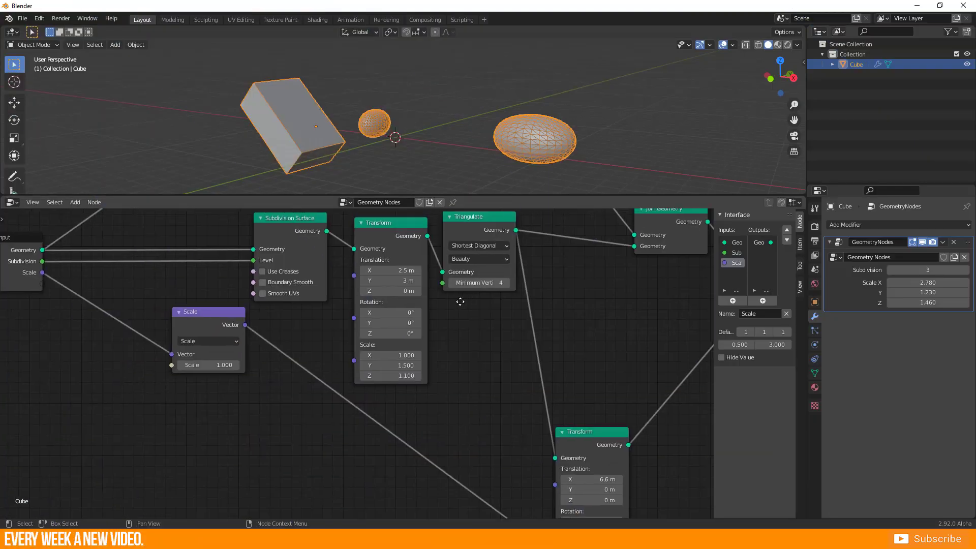
- Create a new geometry node tree named NEW and insert a Transform node between Group Input and Group Output
middle_drag(458, 300, 414, 453)
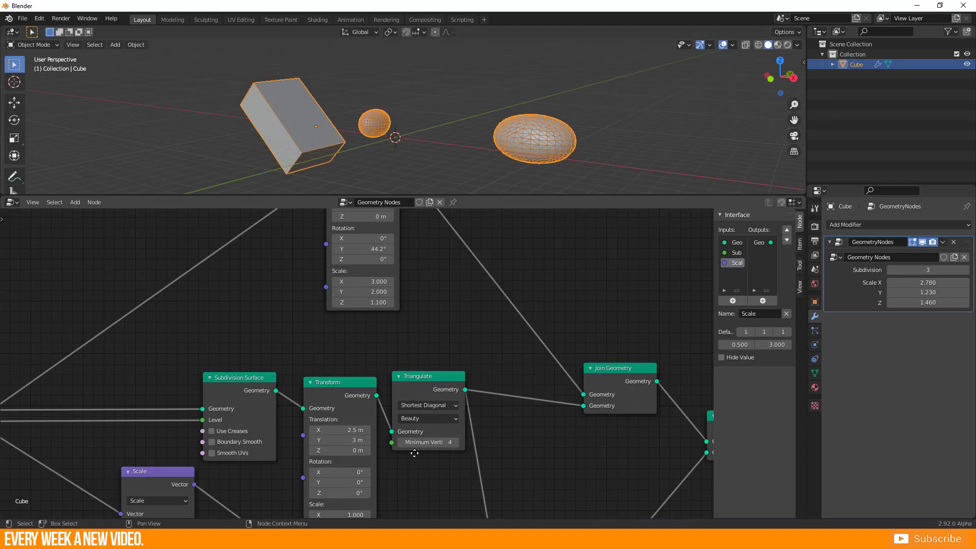
click(342, 202)
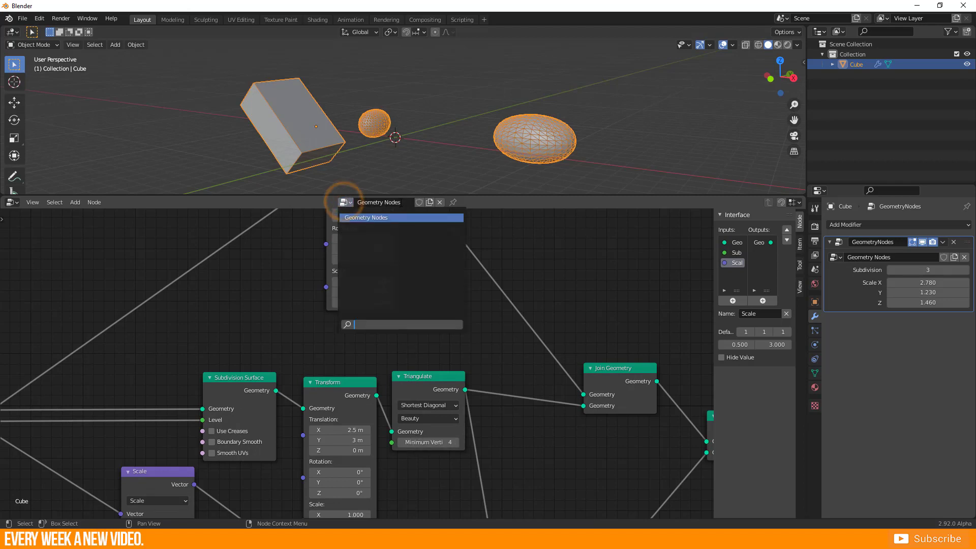
click(429, 202)
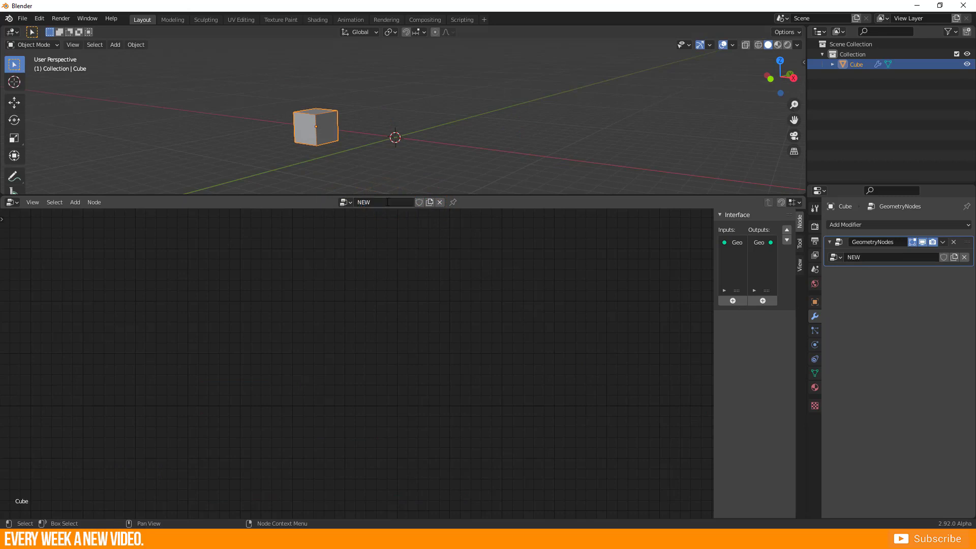
key(shift+a)
mouse_move(335, 280)
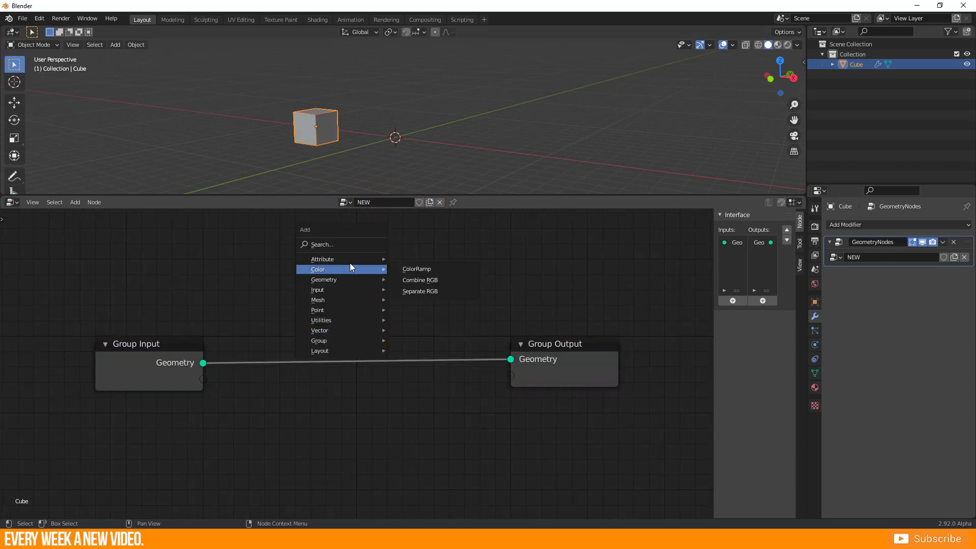
click(414, 302)
click(312, 290)
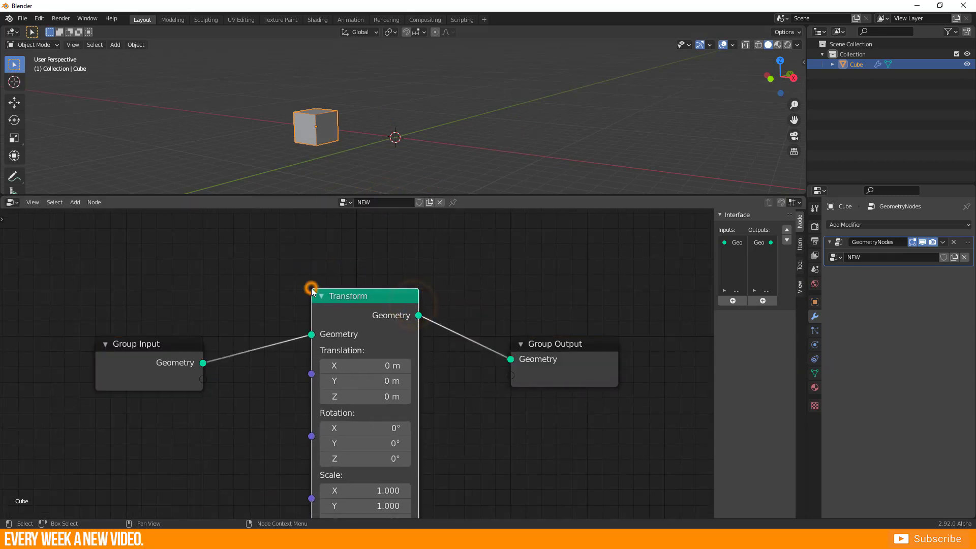
- Switch the modifier back to the Geometry Nodes tree and view the available options for the middle Transform's Translation Y
click(342, 202)
click(350, 216)
scroll(346, 356, down, 3)
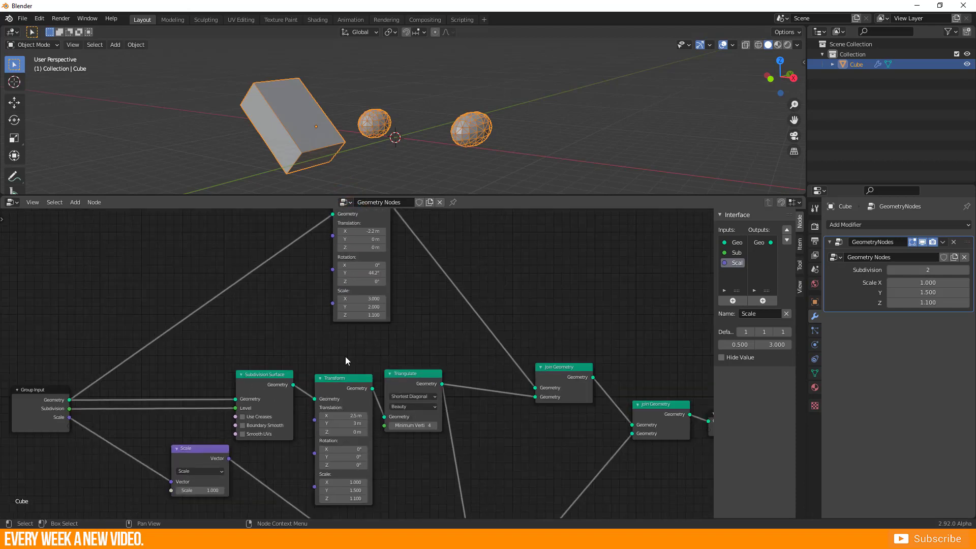
scroll(346, 360, down, 2)
scroll(345, 359, up, 6)
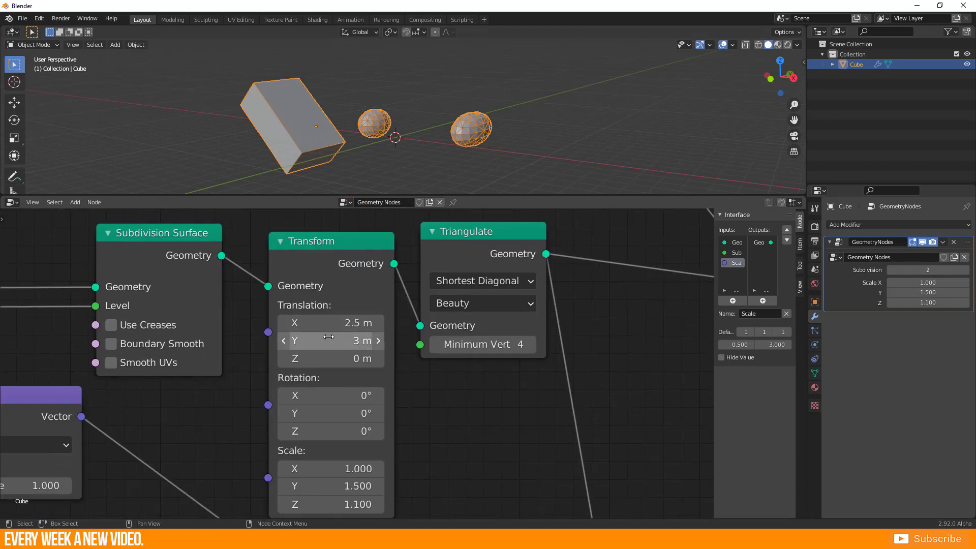
right_click(328, 337)
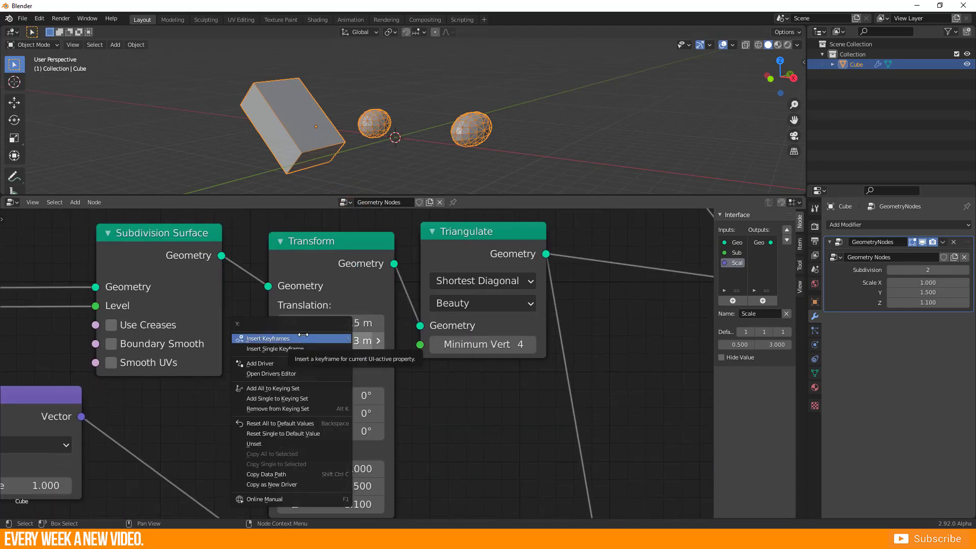
click(497, 434)
- Add an Array modifier to the cube with Count 6 and relative offset Factor X 2.000
click(899, 224)
click(793, 253)
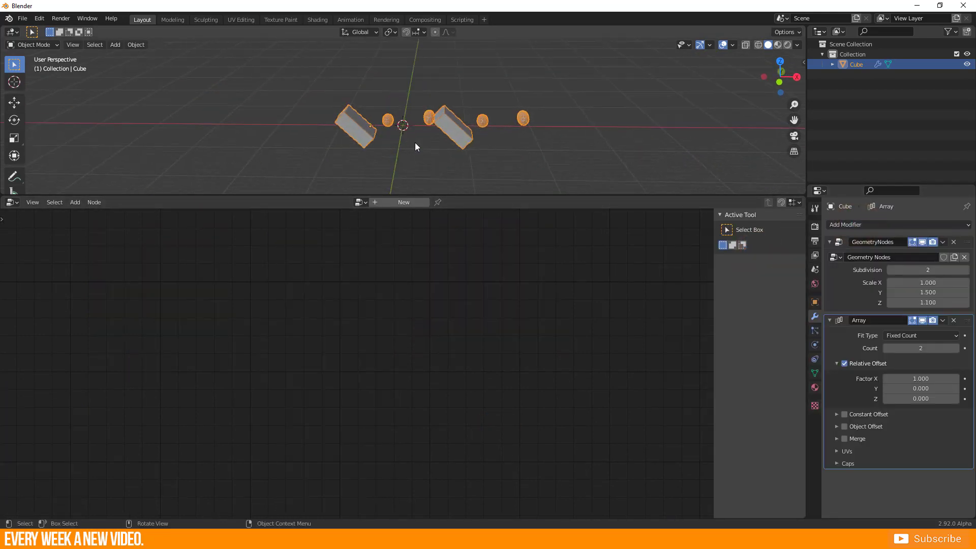
click(955, 348)
click(955, 349)
click(955, 349)
click(956, 348)
drag(905, 378, 945, 378)
scroll(352, 138, up, 3)
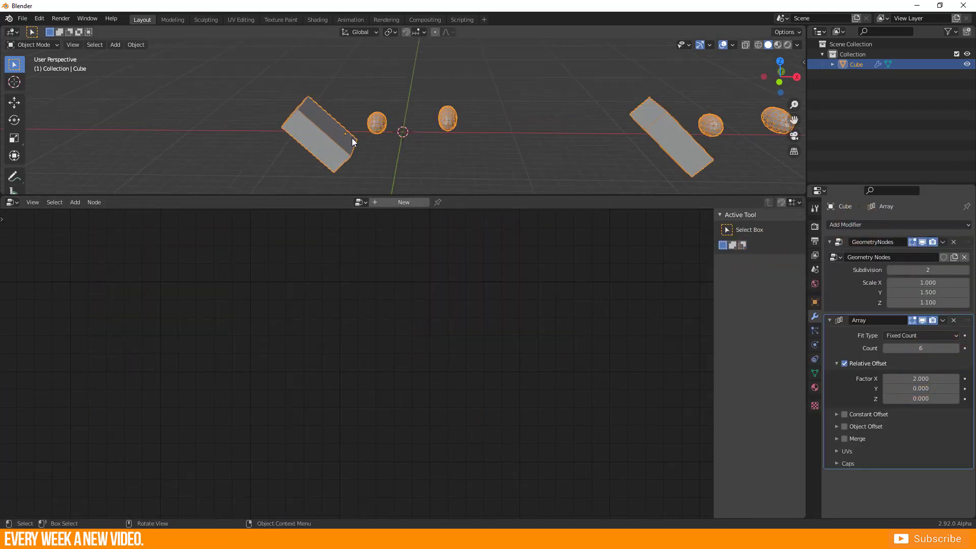
middle_drag(352, 139, 387, 142)
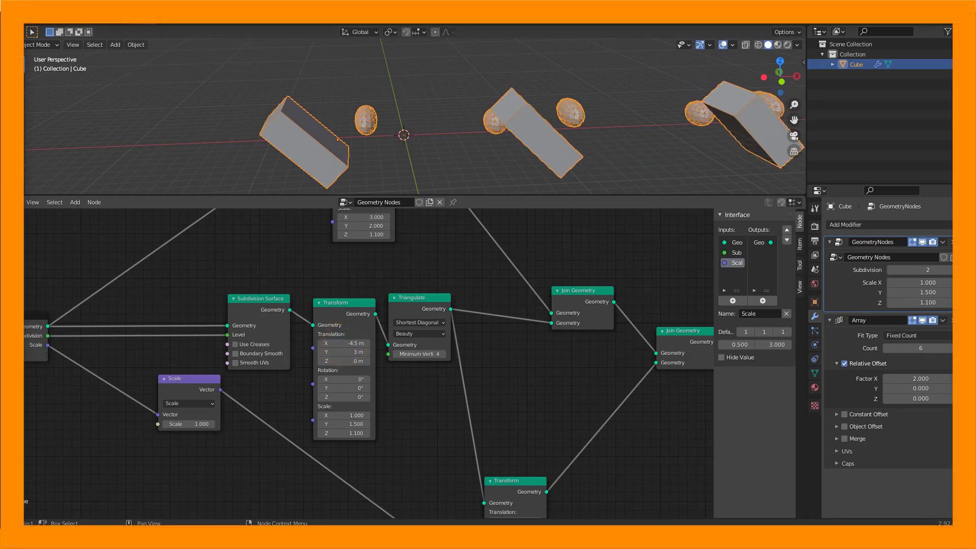
middle_drag(300, 200, 330, 132)
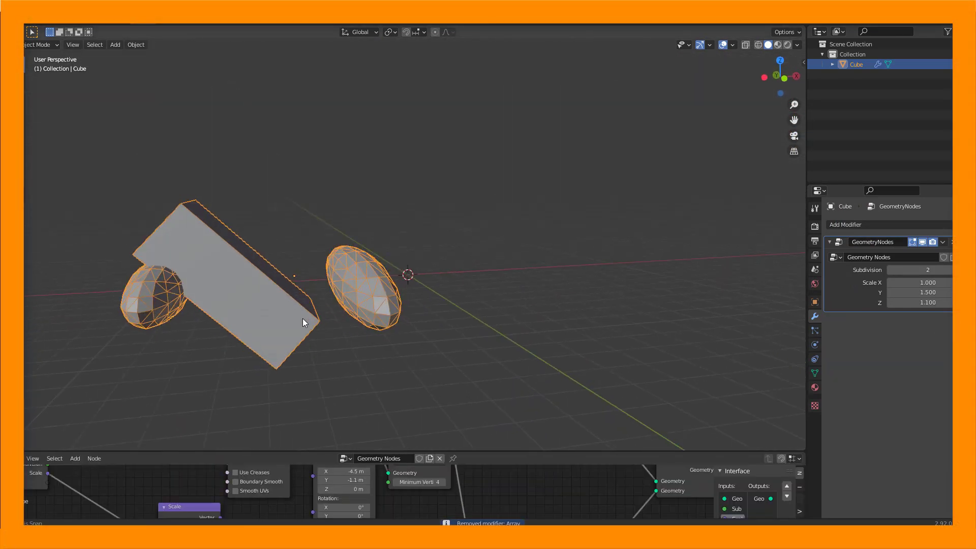
middle_drag(303, 322, 400, 318)
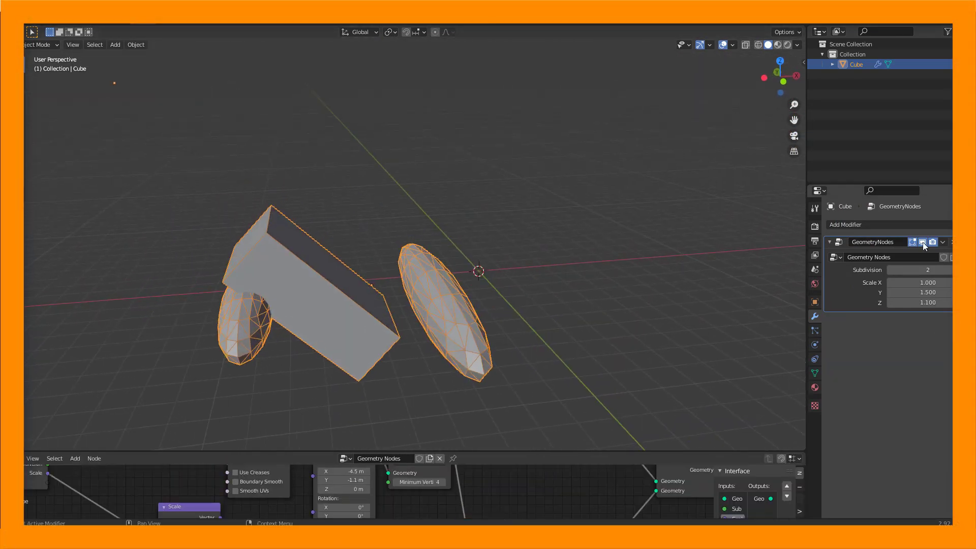